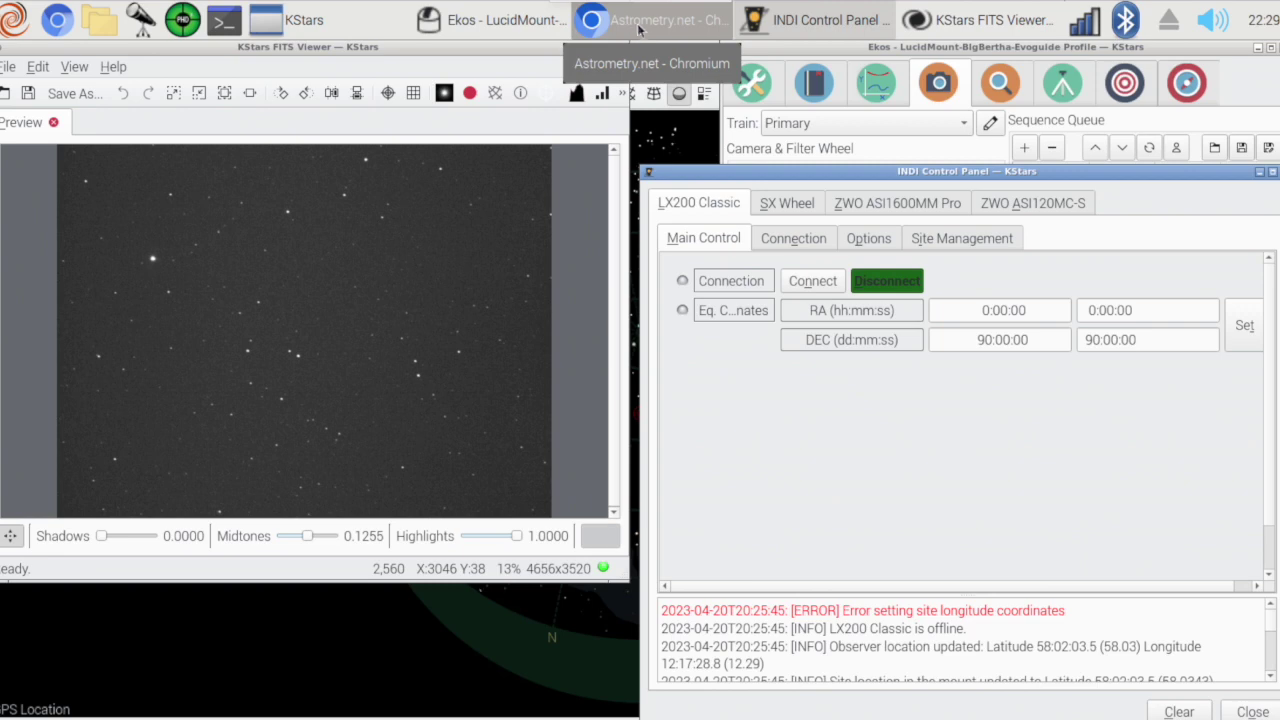
Switch to Chromium and close the old Astrometry.net result pages, keeping only one open
click(638, 30)
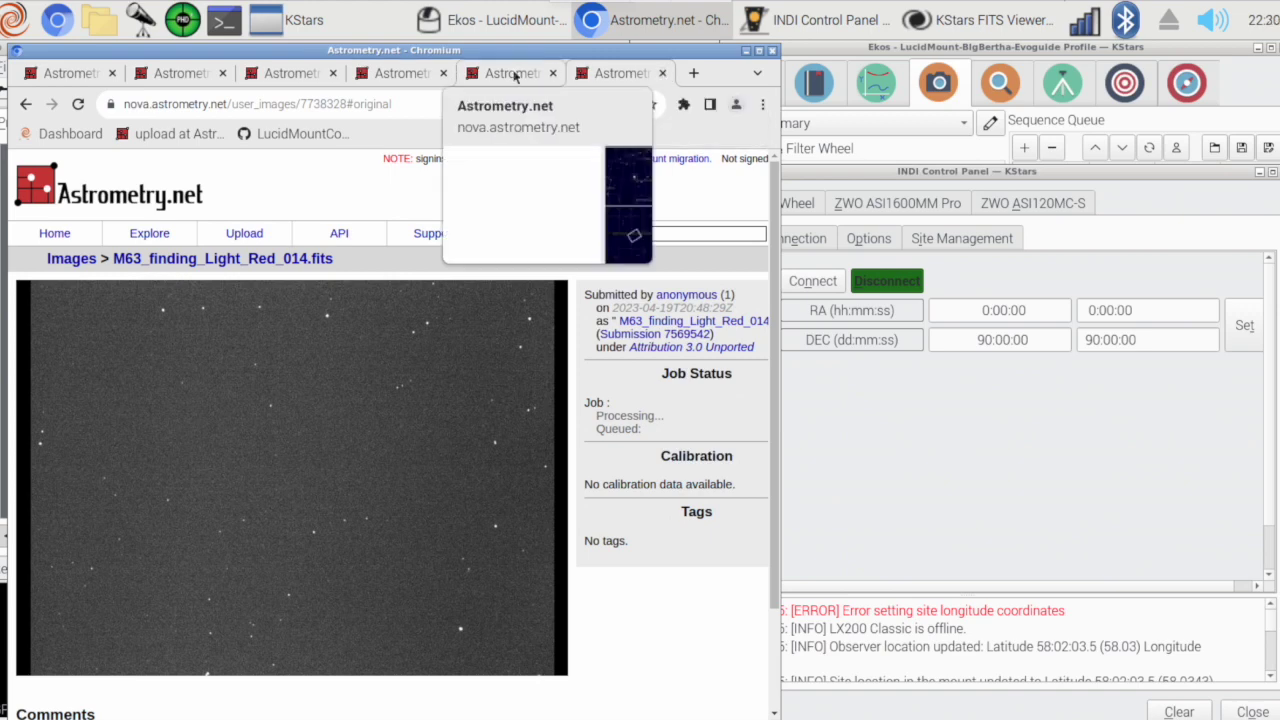
click(110, 76)
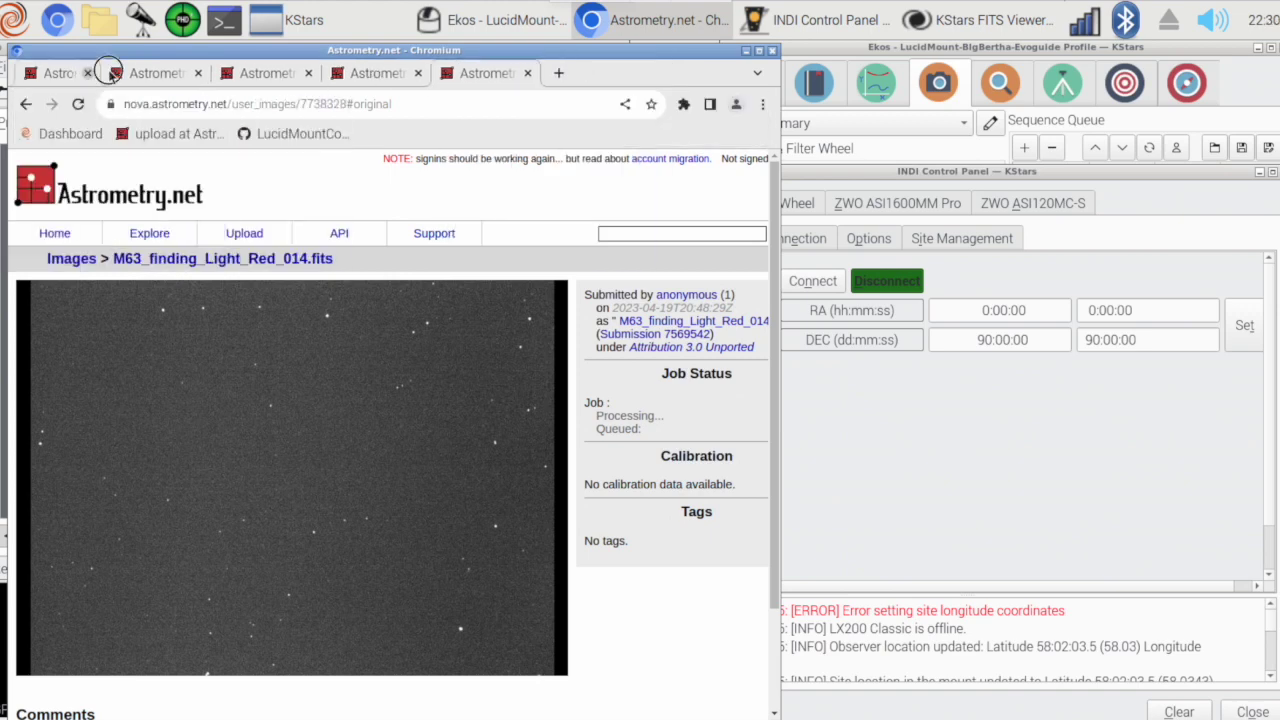
click(110, 74)
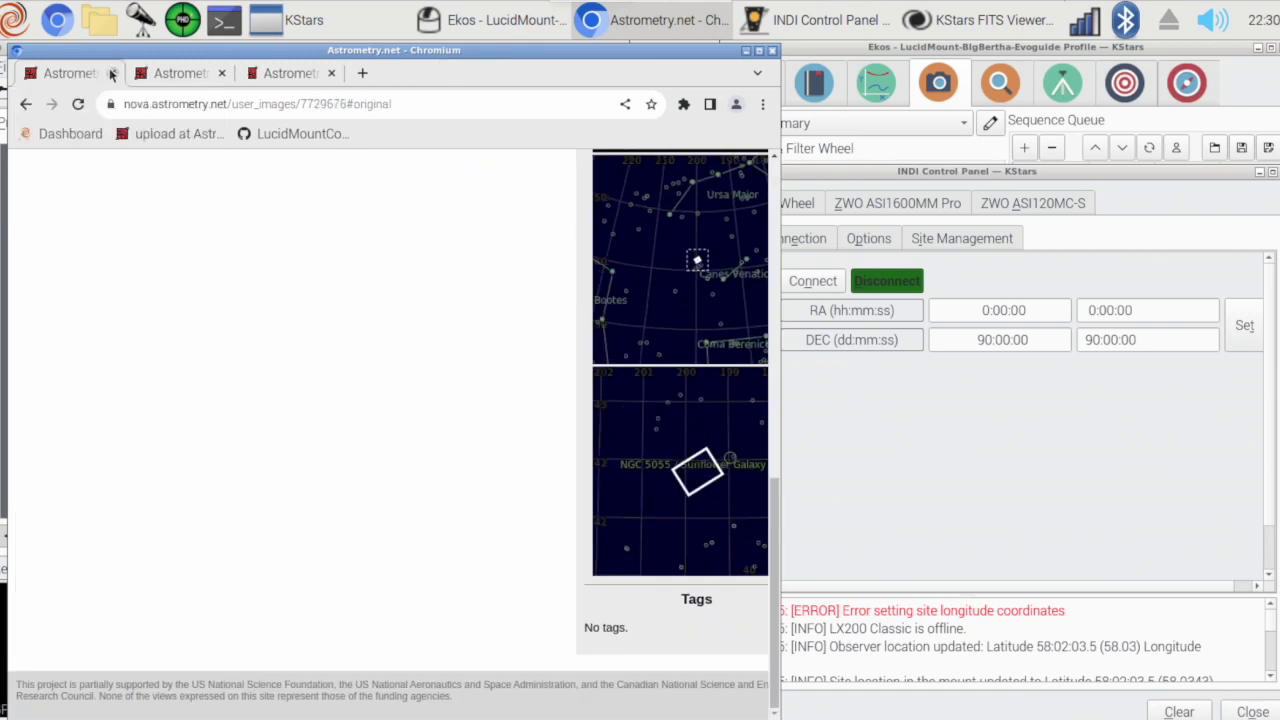
click(112, 74)
click(112, 74)
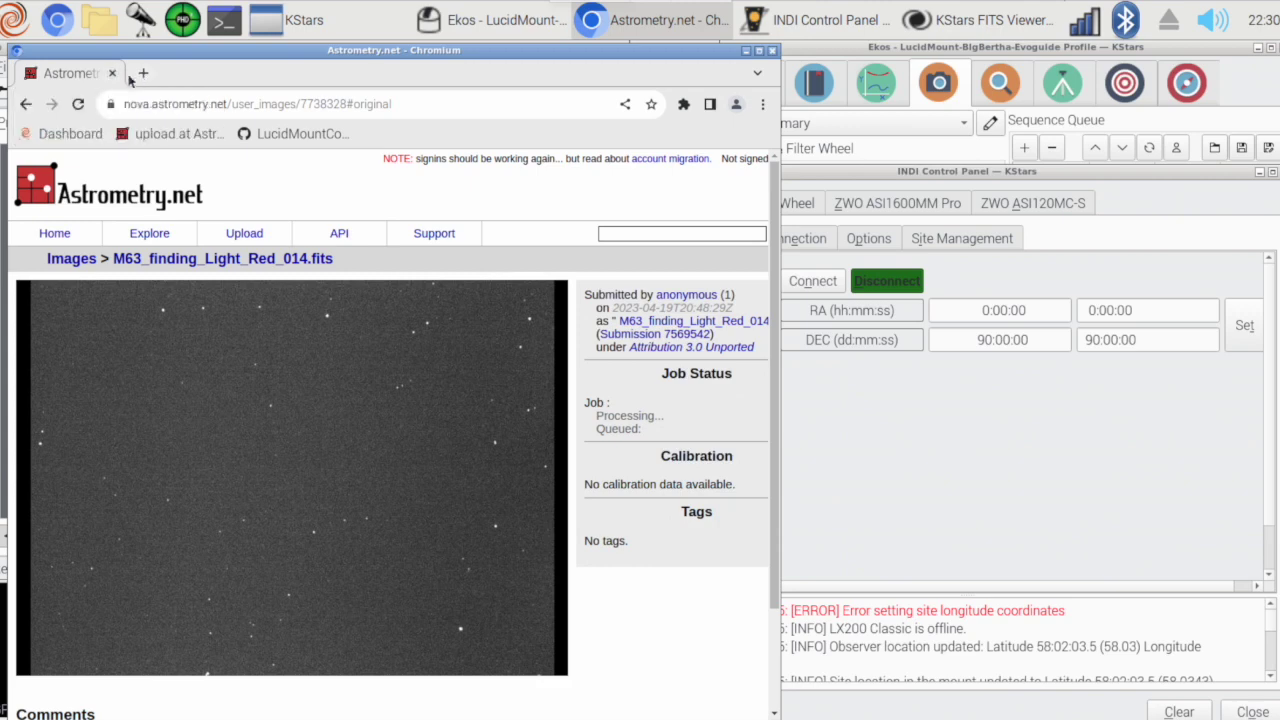
Upload Firework_finding_Light_Red_001.fits from JUPITER/Firework_finding/Light/Red to Astrometry.net for plate solving
click(226, 133)
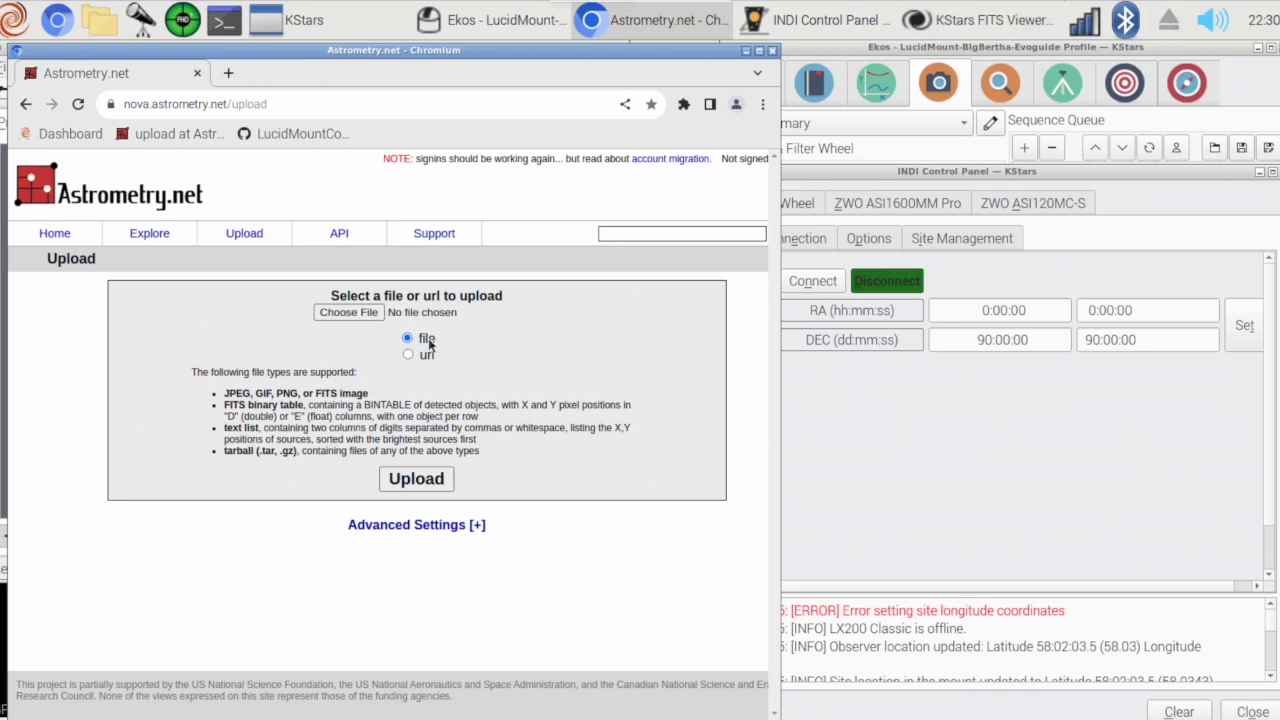
click(378, 318)
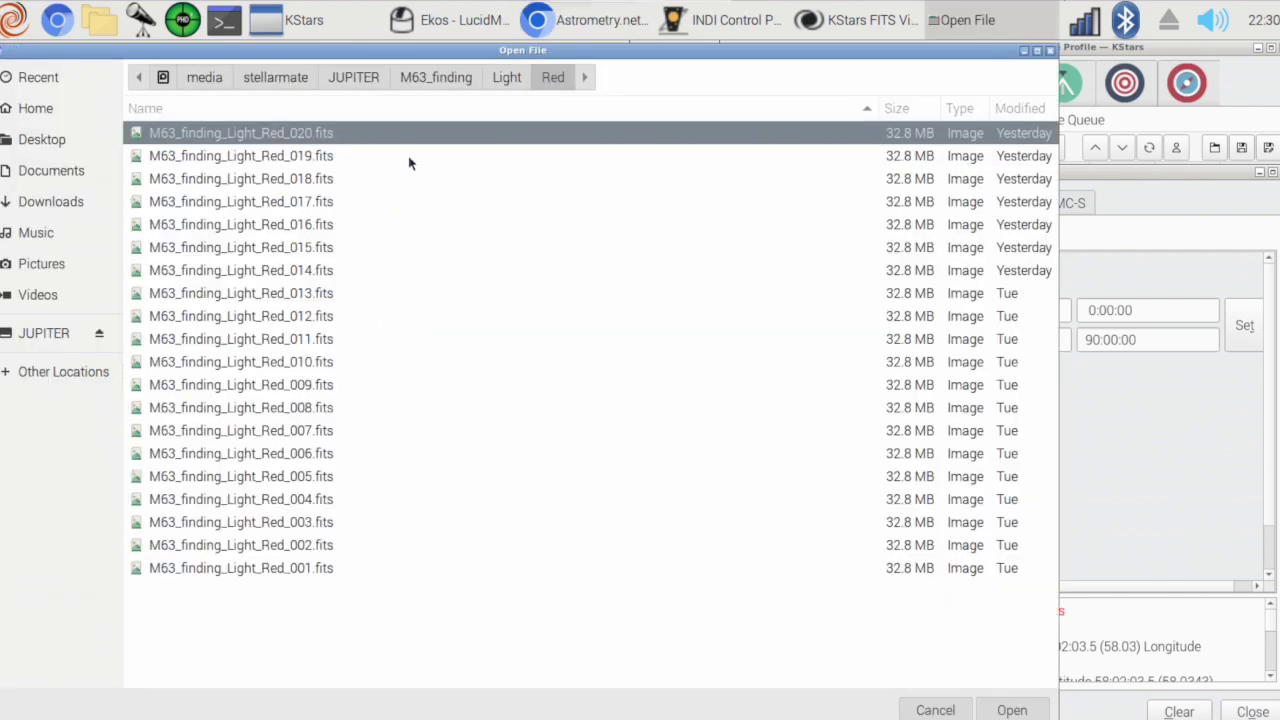
click(357, 79)
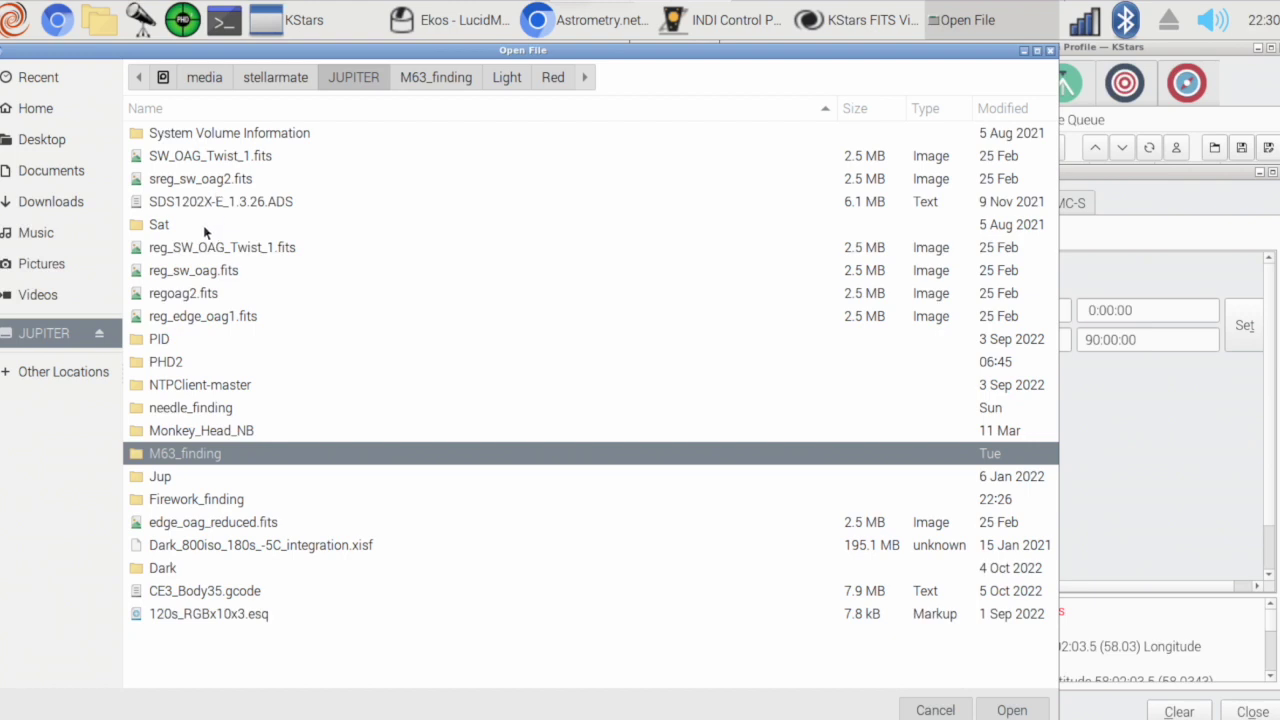
double_click(207, 498)
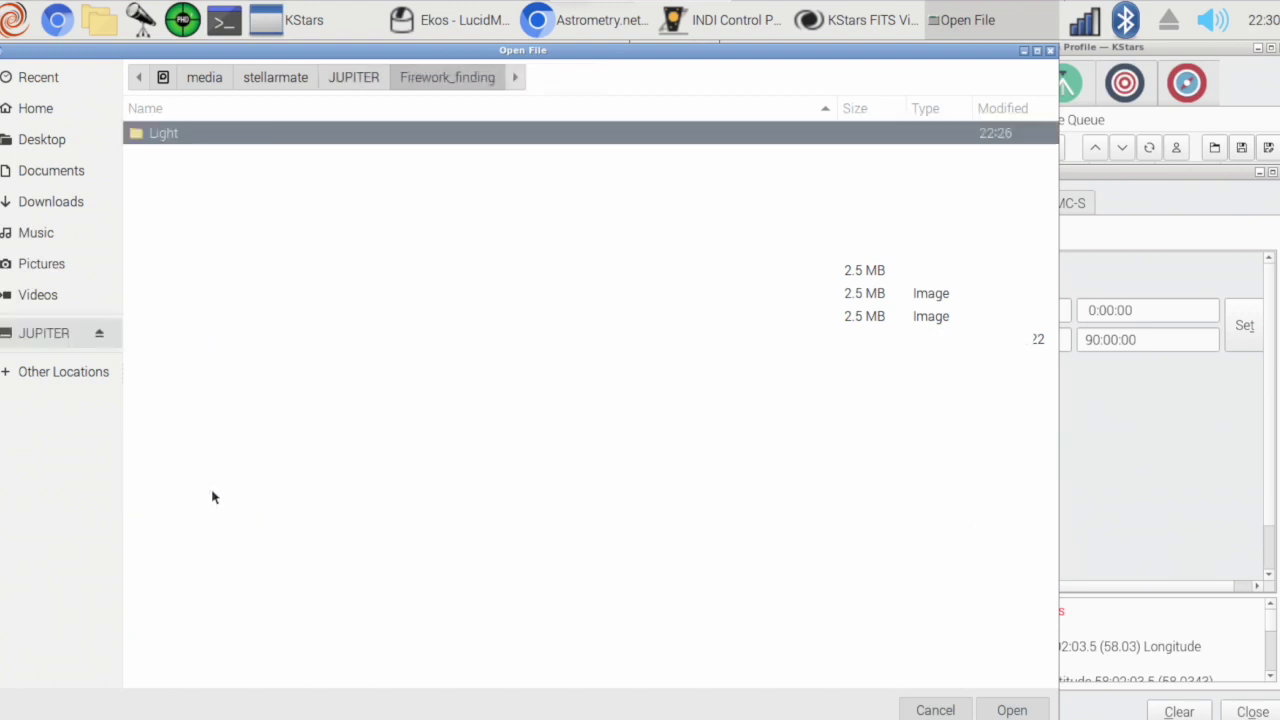
double_click(168, 125)
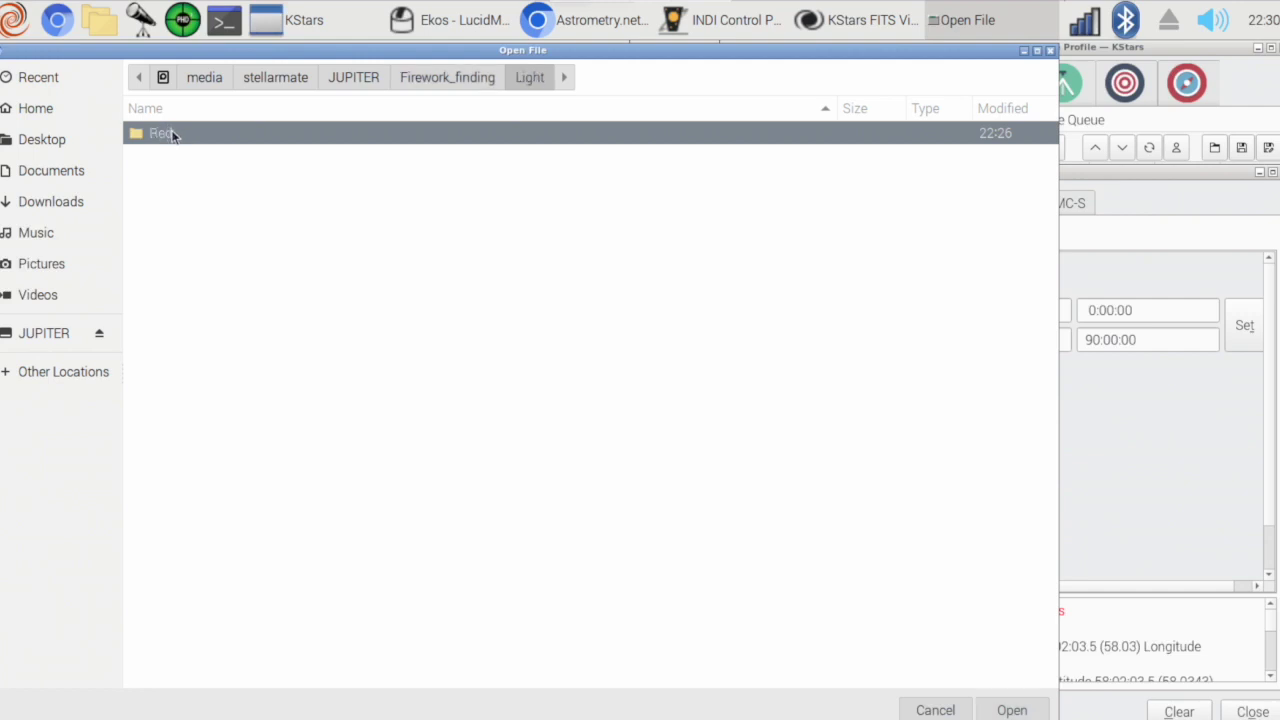
double_click(172, 136)
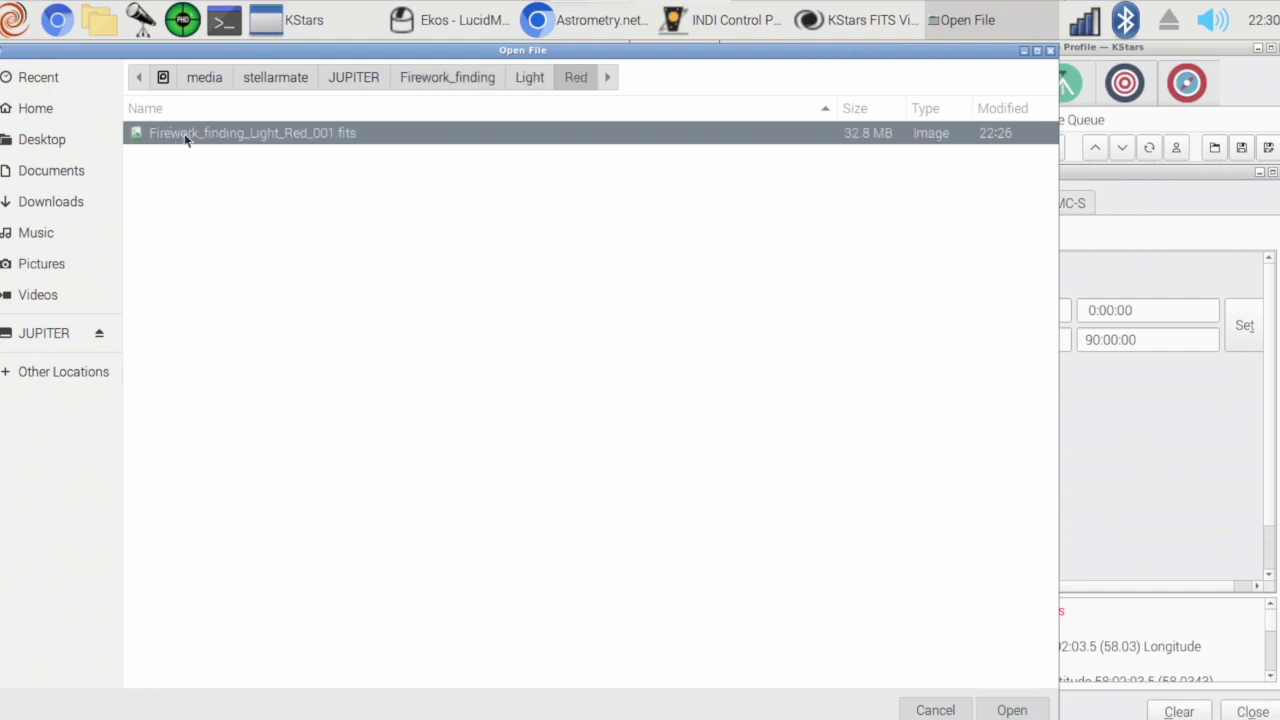
double_click(184, 133)
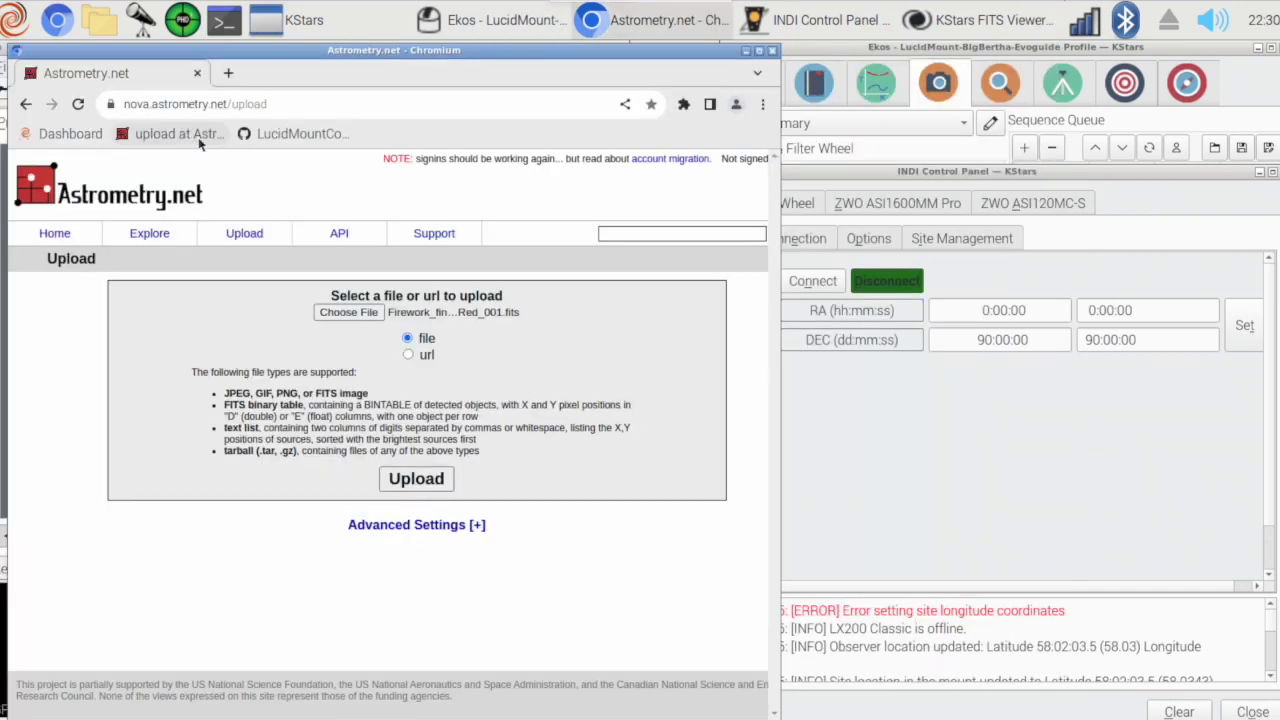
click(436, 480)
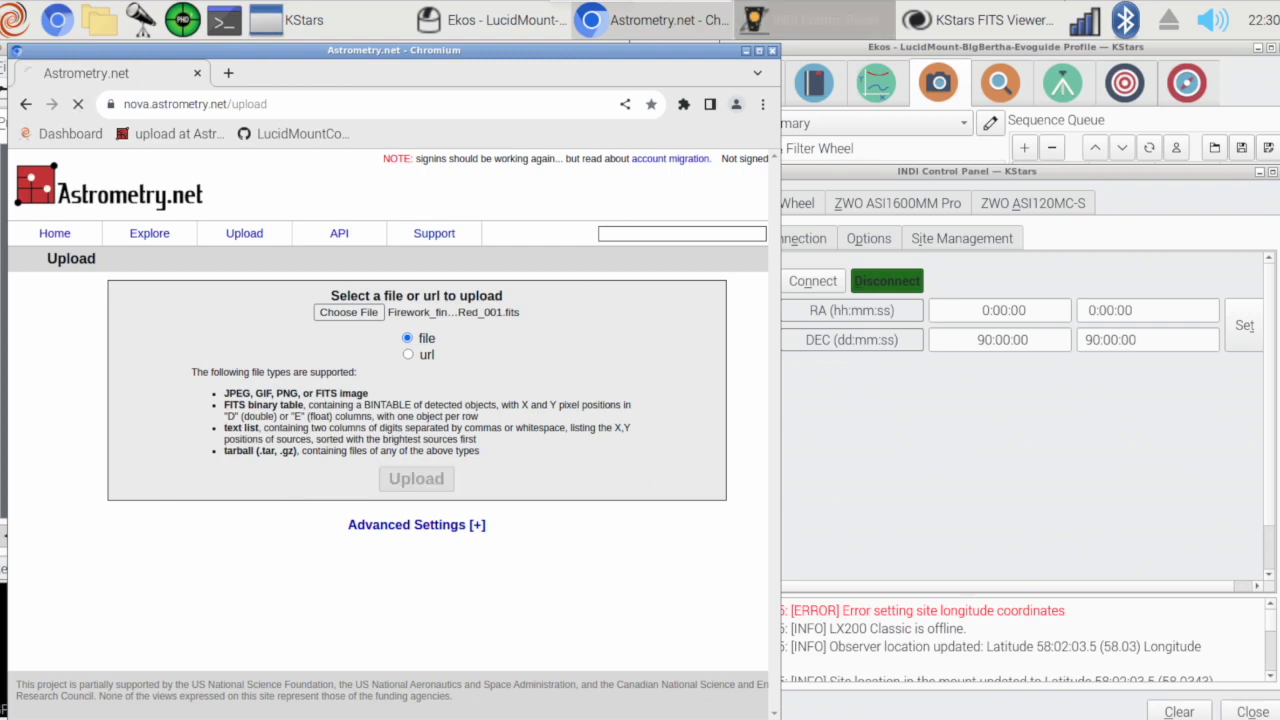
View the preview in the KStars FITS Viewer and open the results page of the submitted image in Chromium
click(963, 14)
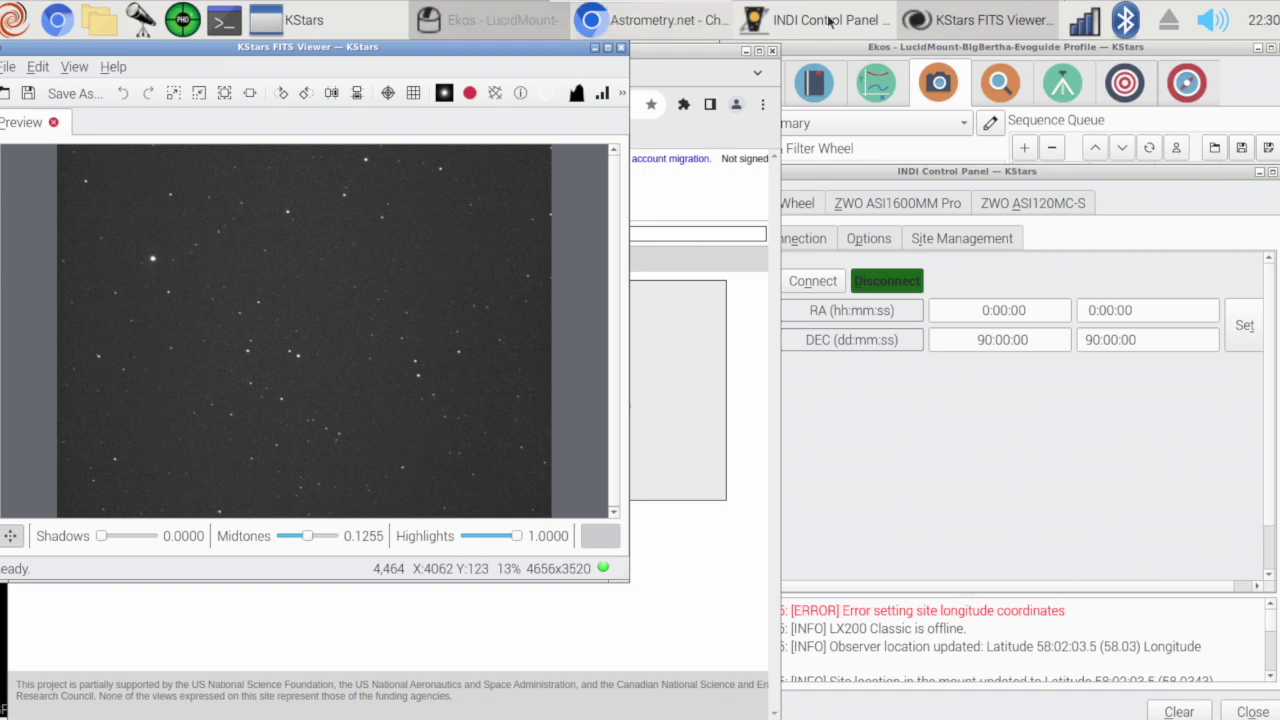
click(660, 22)
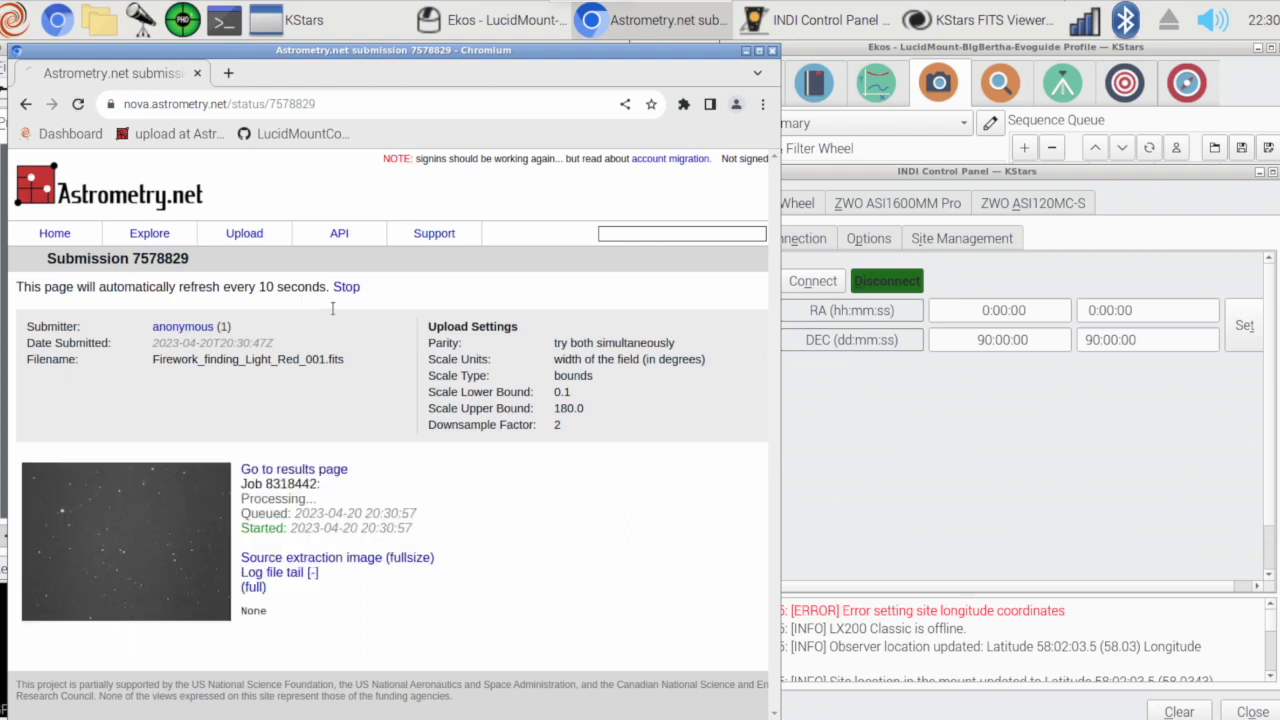
triple_click(318, 472)
click(319, 473)
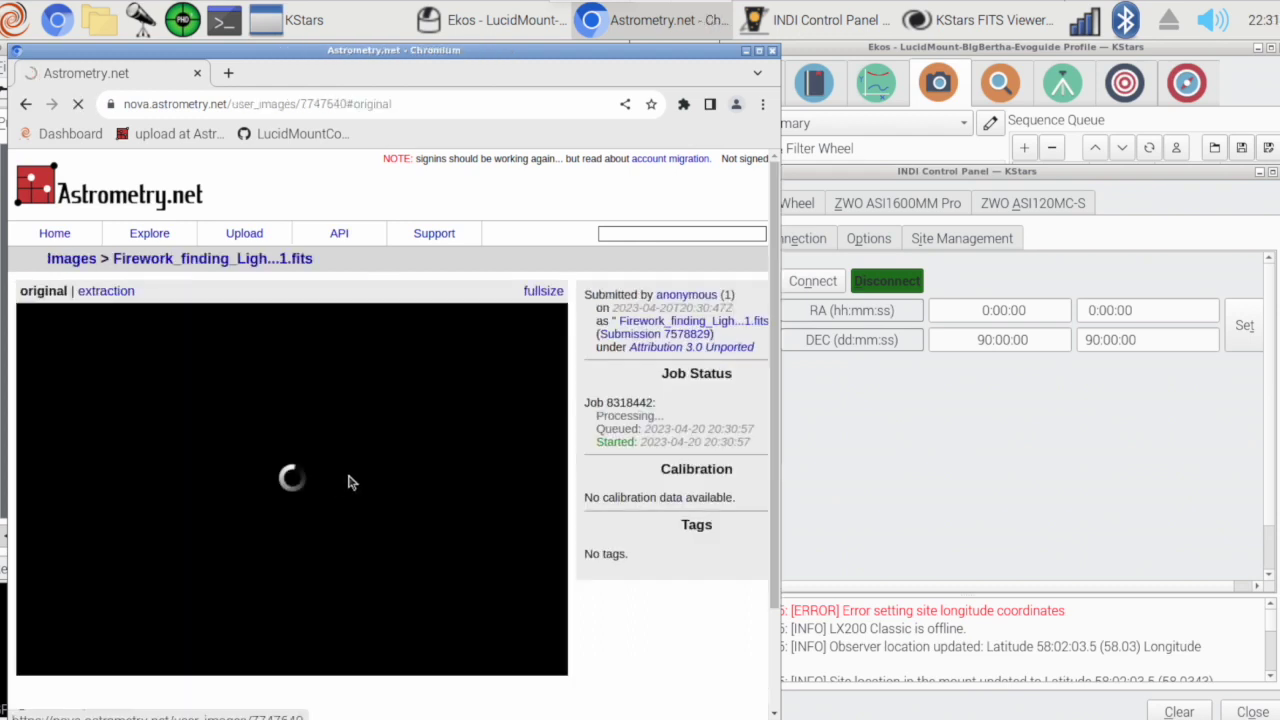
Reload the results page and examine the calibration data and the sky charts of the solved field
triple_click(621, 336)
click(260, 300)
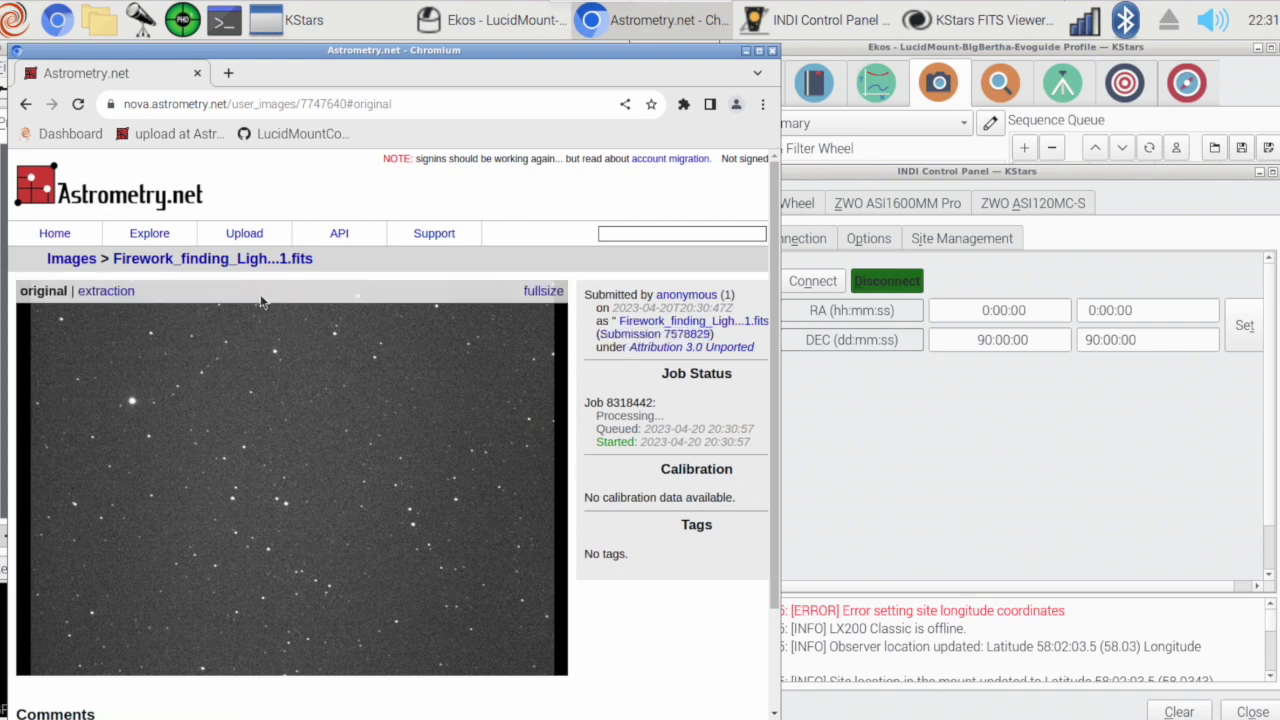
click(79, 104)
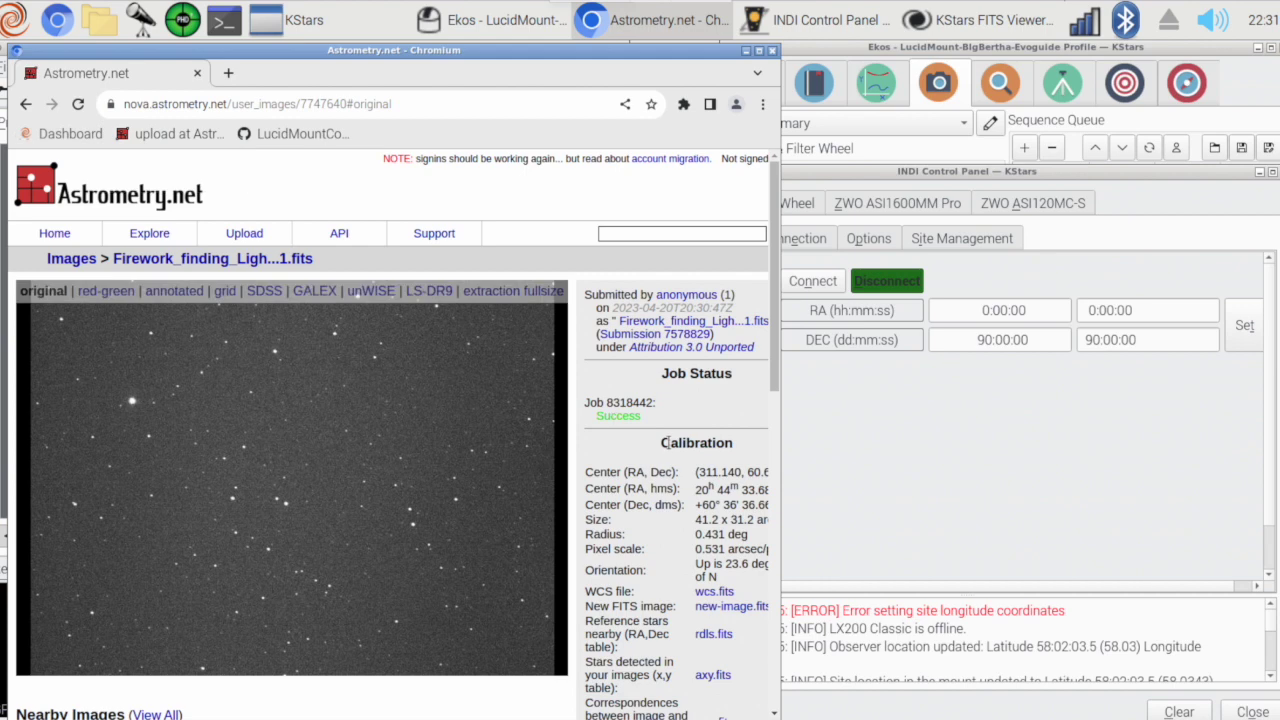
scroll(668, 443, down, 6)
scroll(668, 443, down, 2)
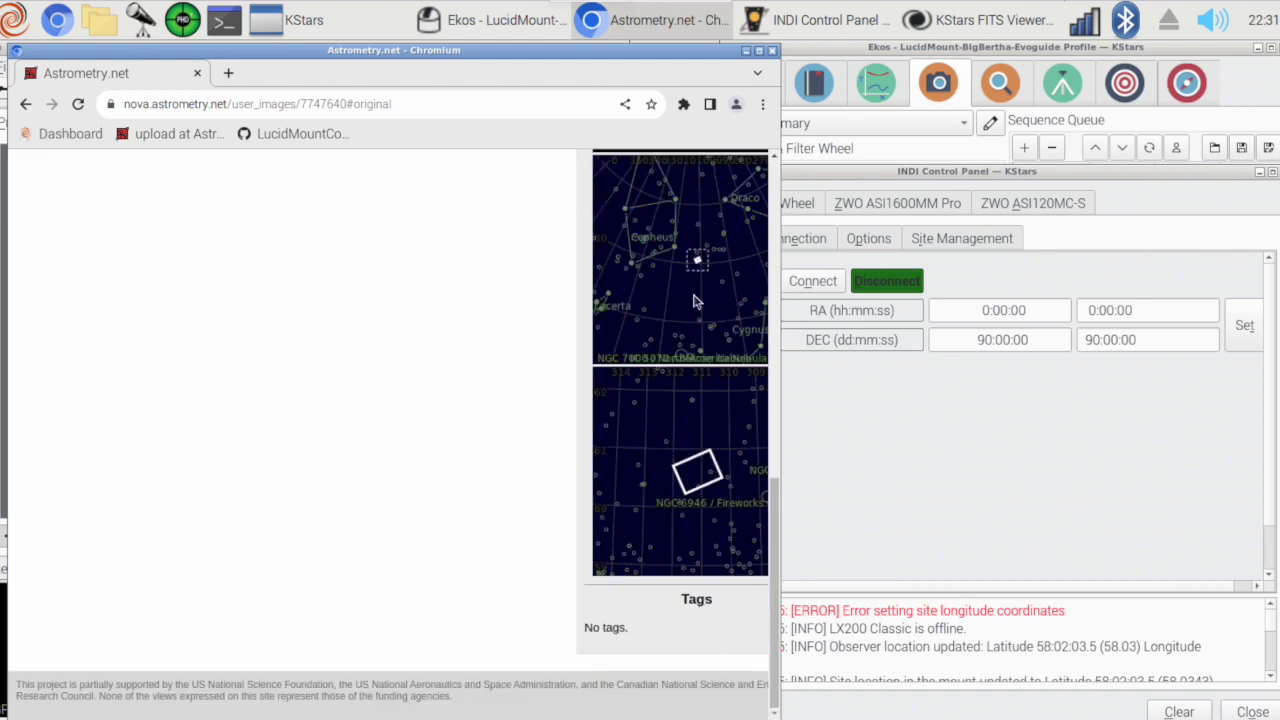
scroll(660, 315, up, 2)
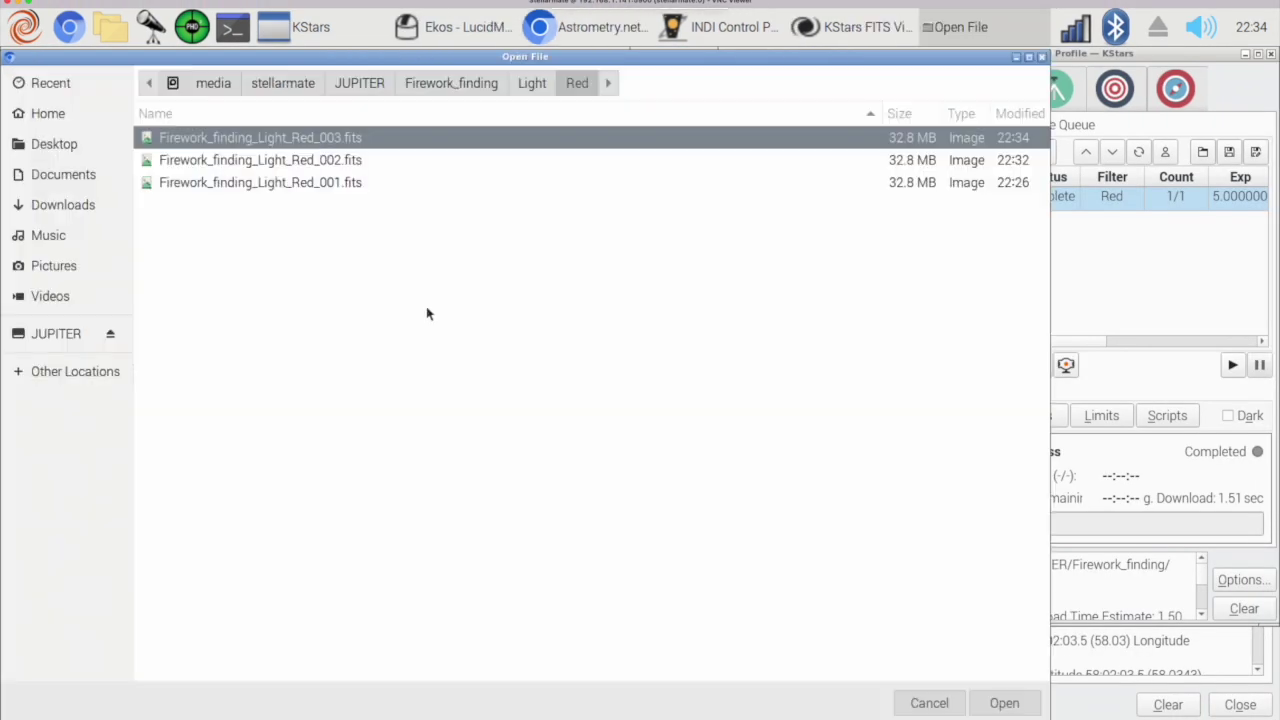
Submit Firework_finding_Light_Red_003.fits for plate solving and open its results page
key(Return)
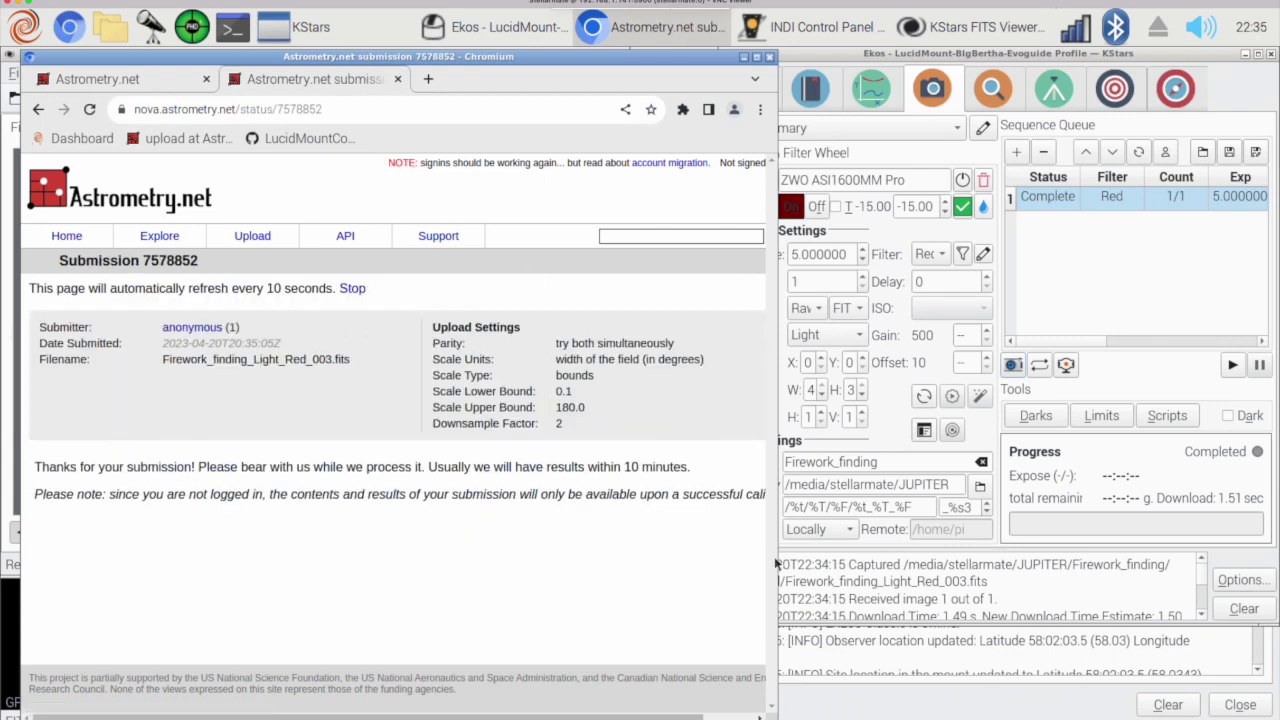
click(268, 463)
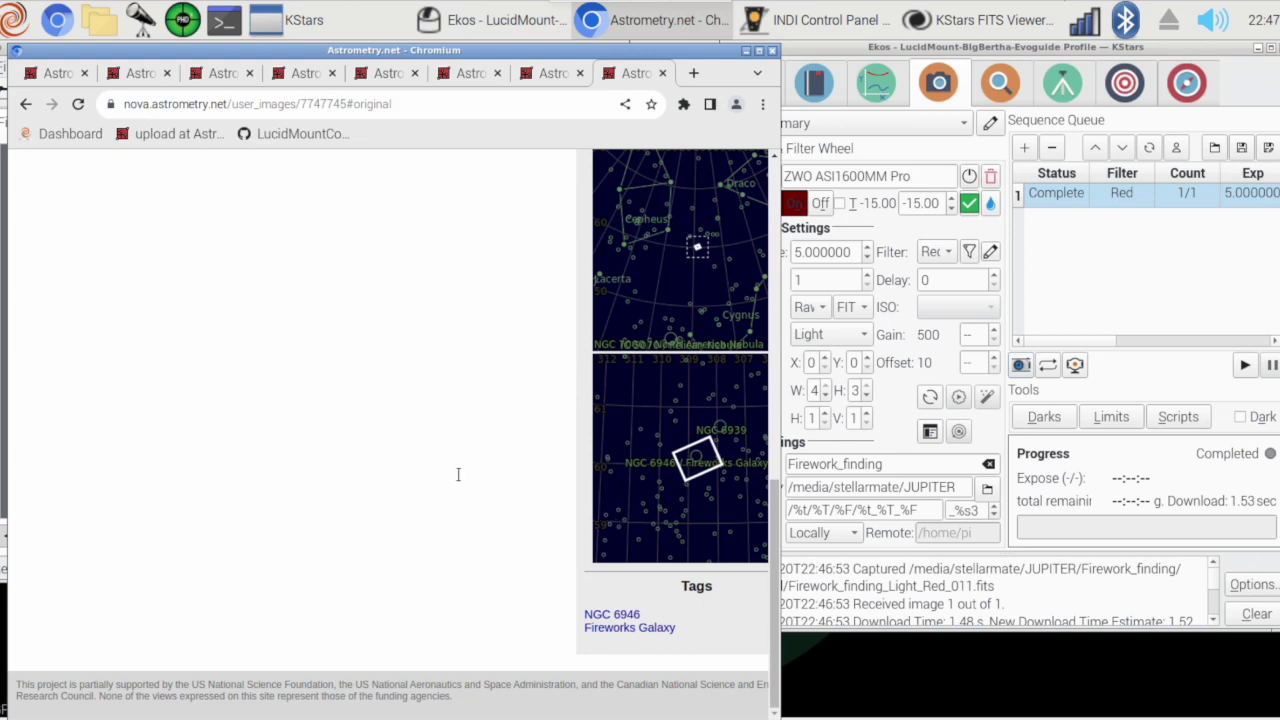
Examine the latest solved image, its calibration data and the nearby images on the results page
scroll(457, 470, up, 10)
scroll(436, 473, down, 10)
scroll(421, 480, up, 10)
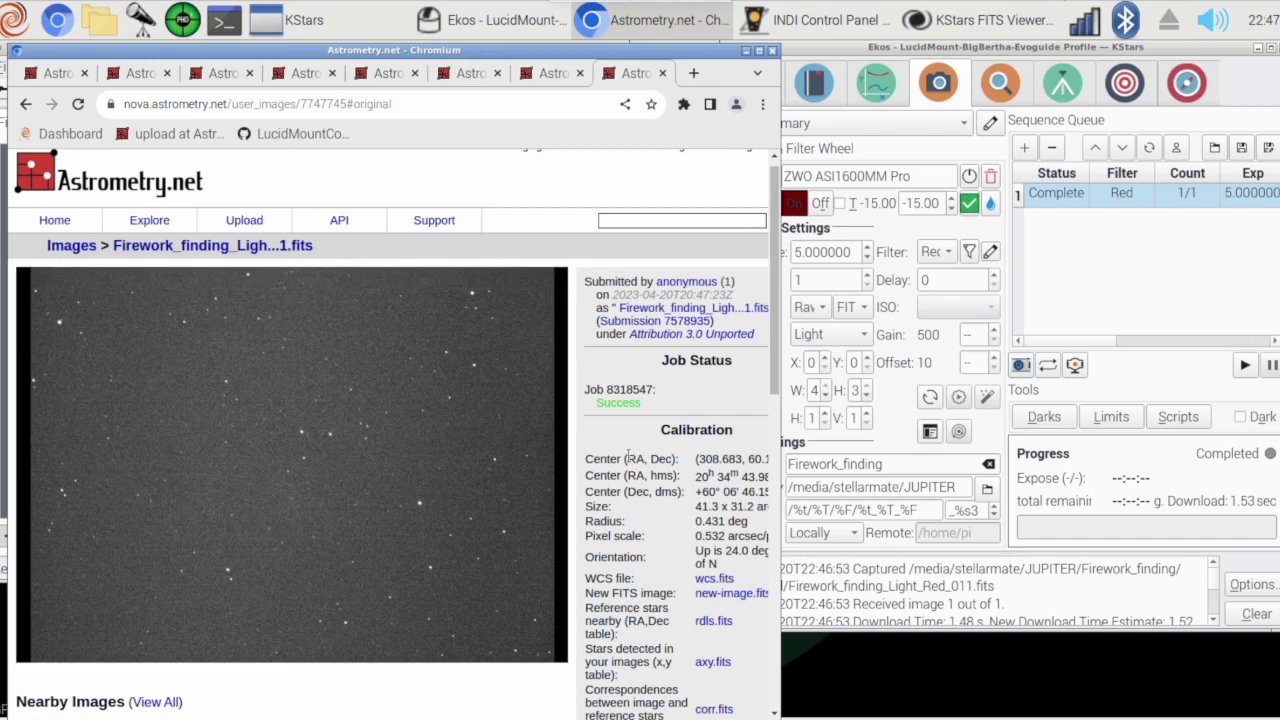
scroll(628, 455, down, 2)
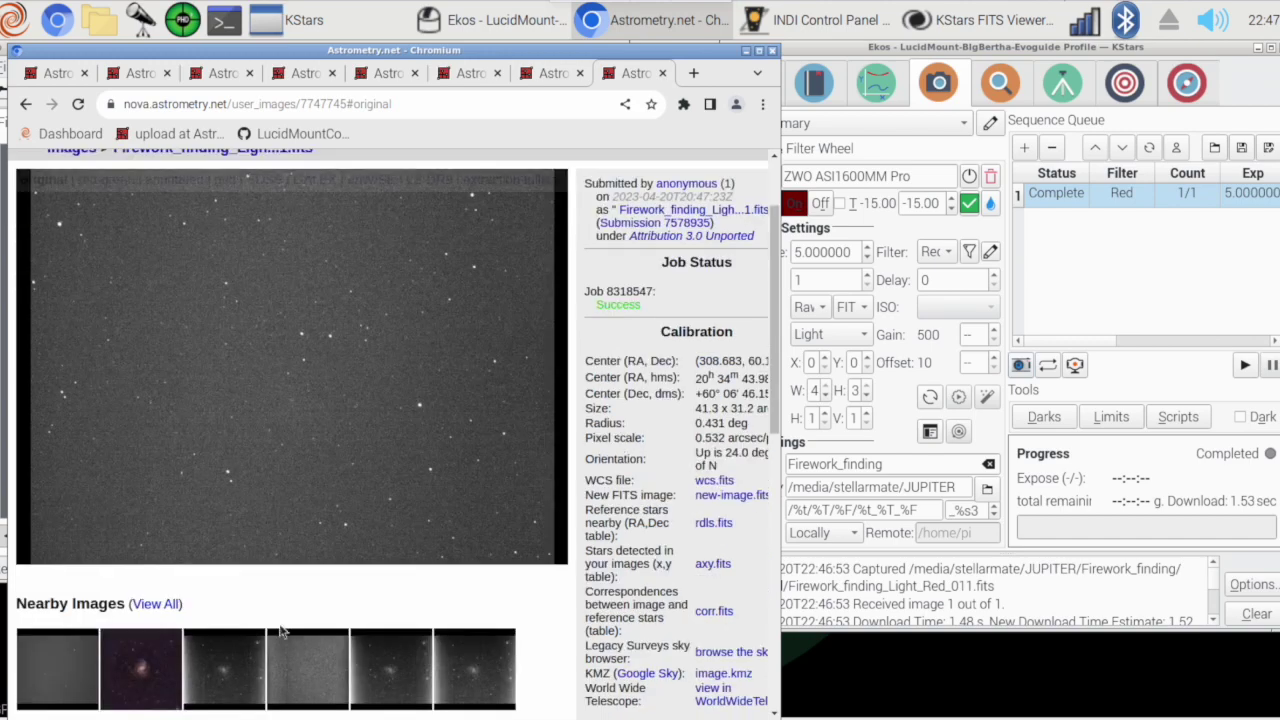
mouse_move(362, 371)
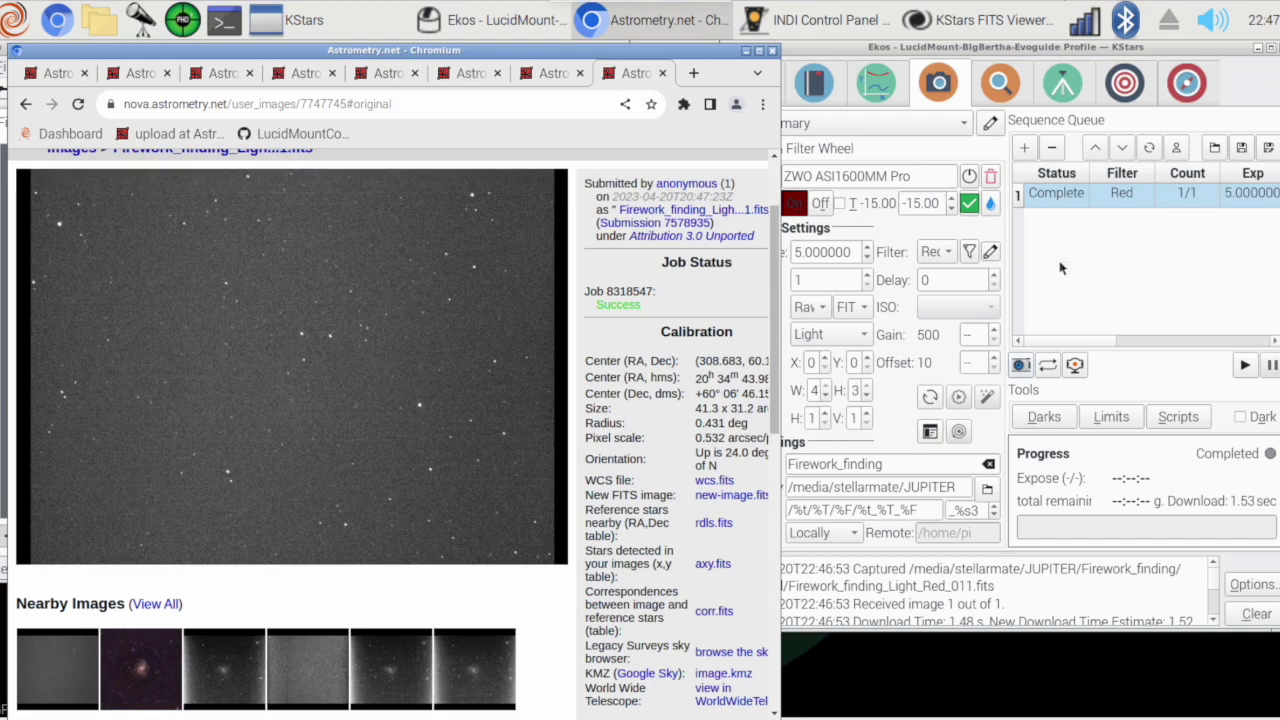
Switch to PHD2 Guiding and nudge the mount west and north with 4000 ms manual guide pulses
click(1160, 176)
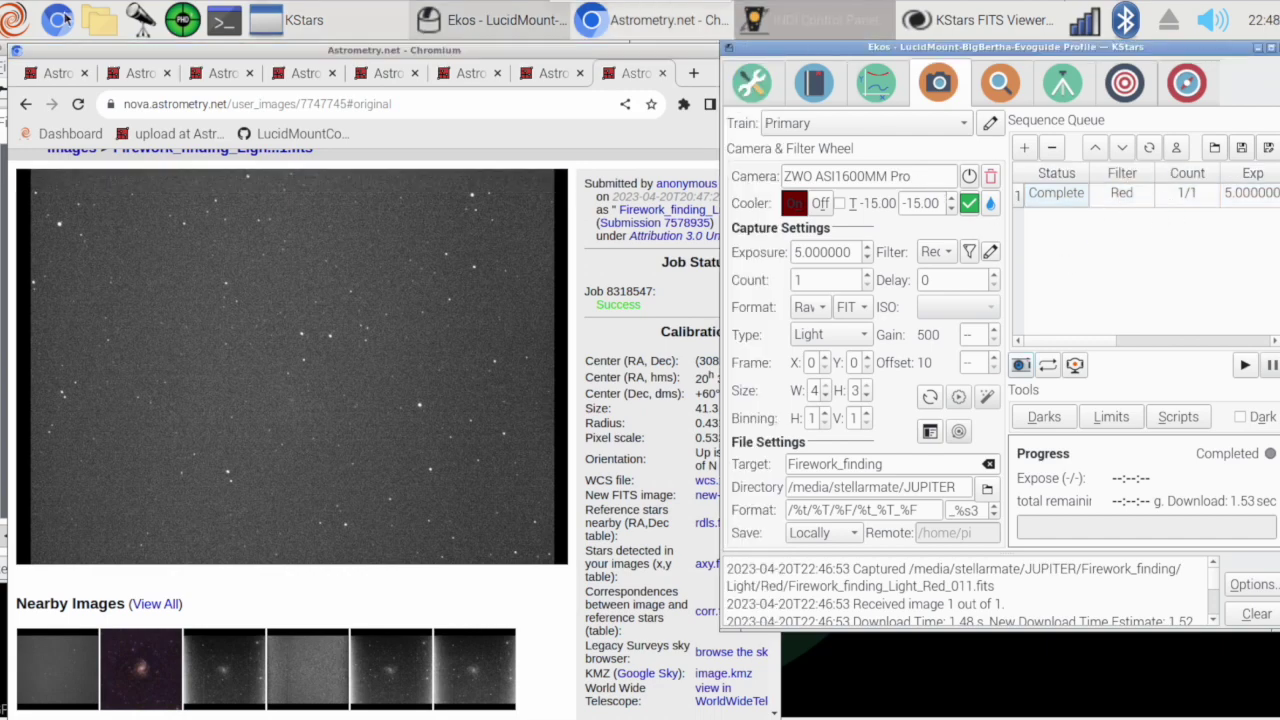
click(182, 20)
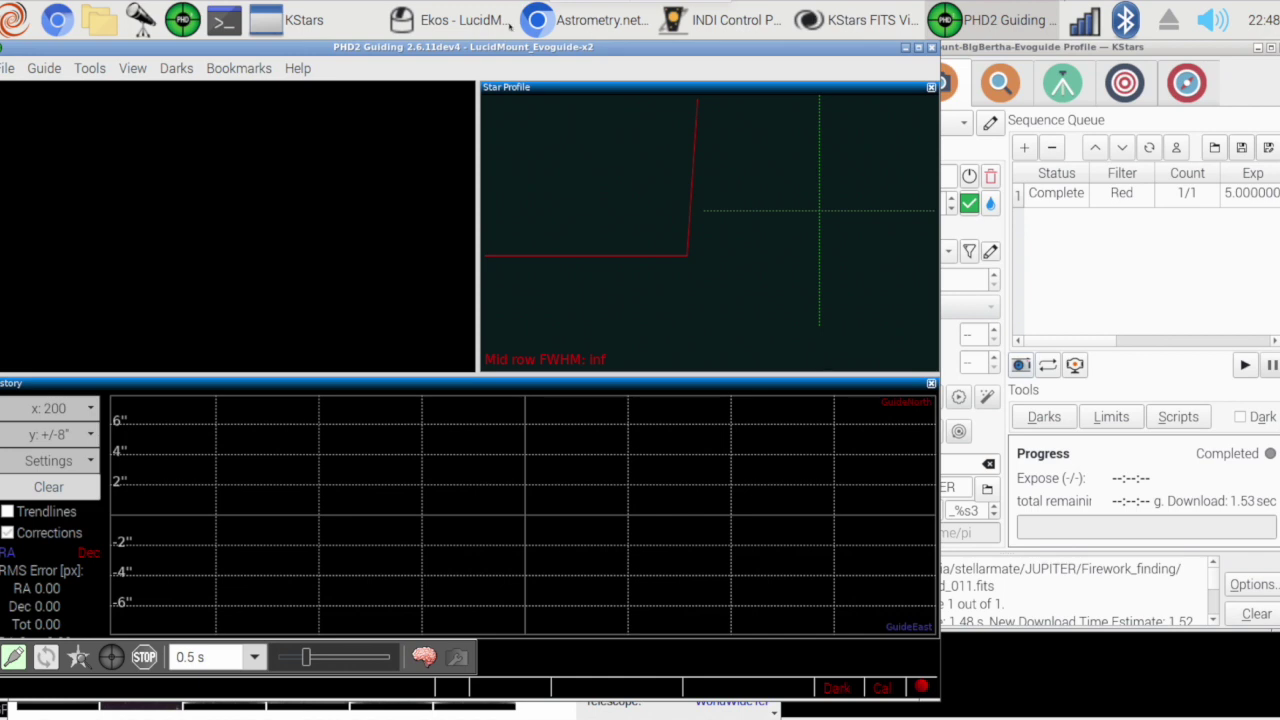
click(1245, 365)
click(384, 343)
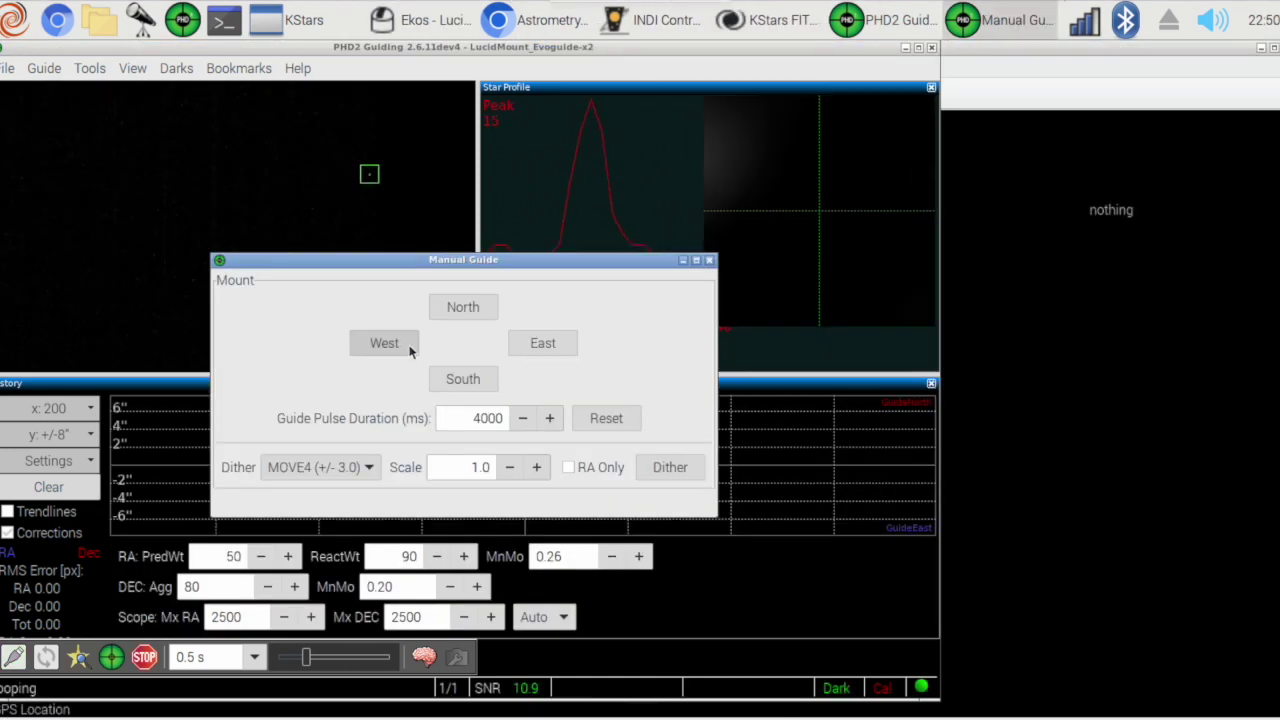
click(465, 309)
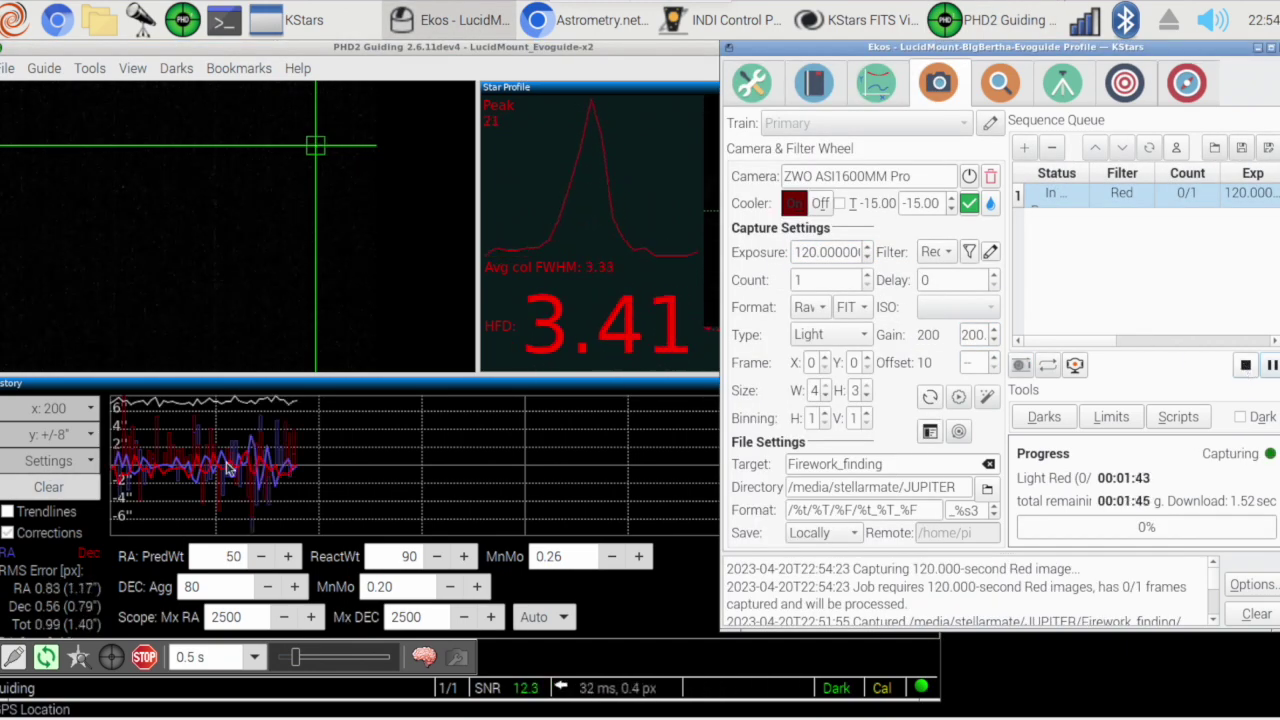
Review the Astrometry.net results and the captured Firework_finding_Light_Red_014.fits frame in the KStars FITS Viewer
click(590, 20)
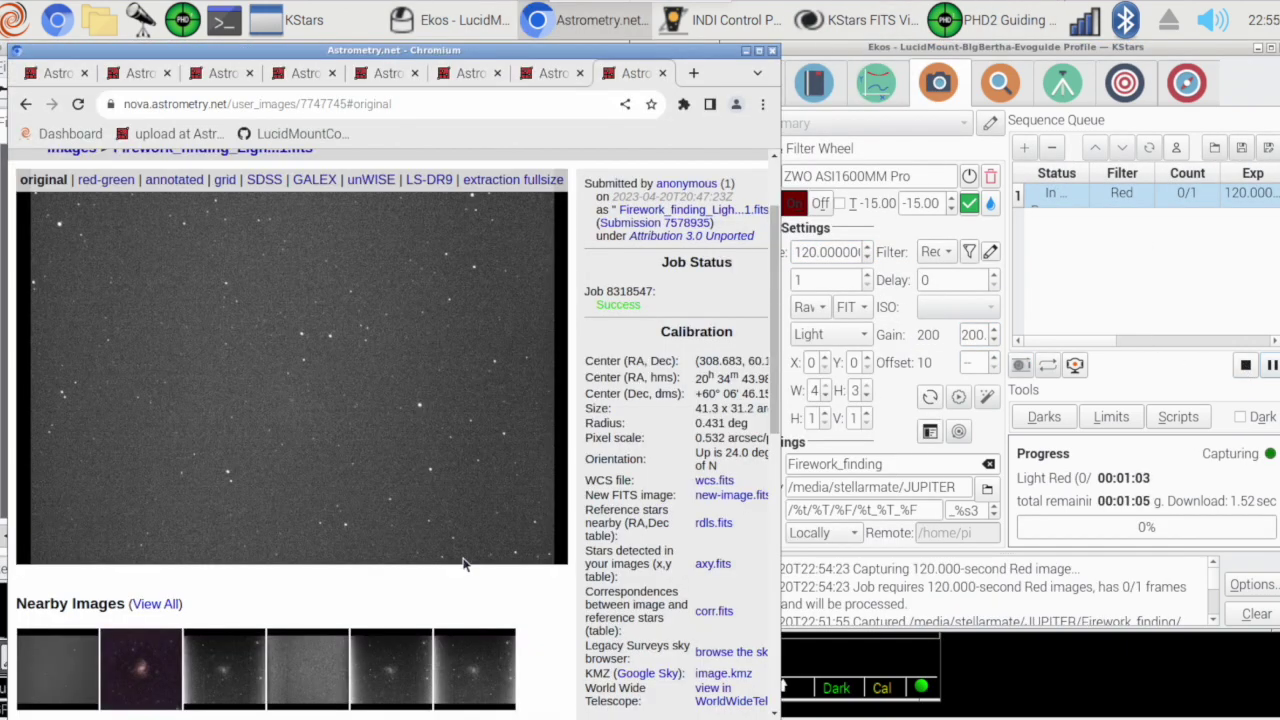
scroll(371, 548, down, 5)
scroll(371, 548, up, 10)
click(955, 20)
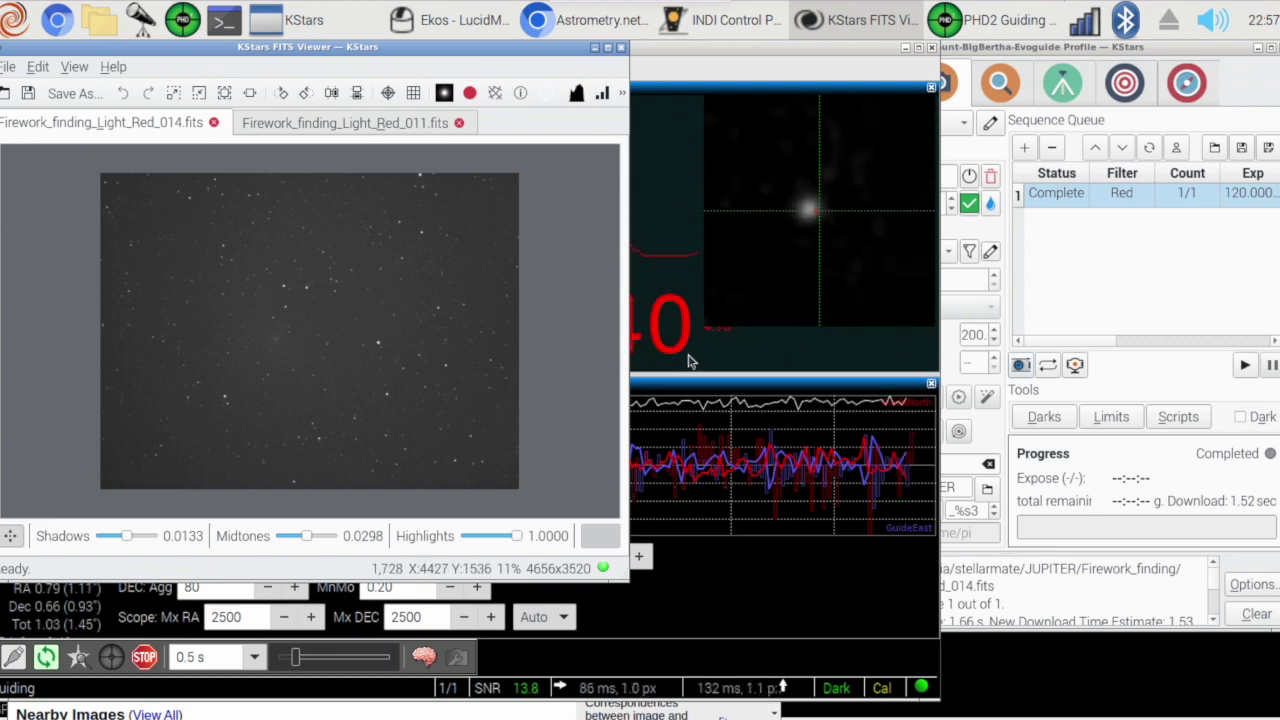
In Ekos, queue ten 120 s exposures each in Red, Green and Blue at gain 100 for target Firework_April20_120s, and start the sequence
click(445, 20)
click(850, 462)
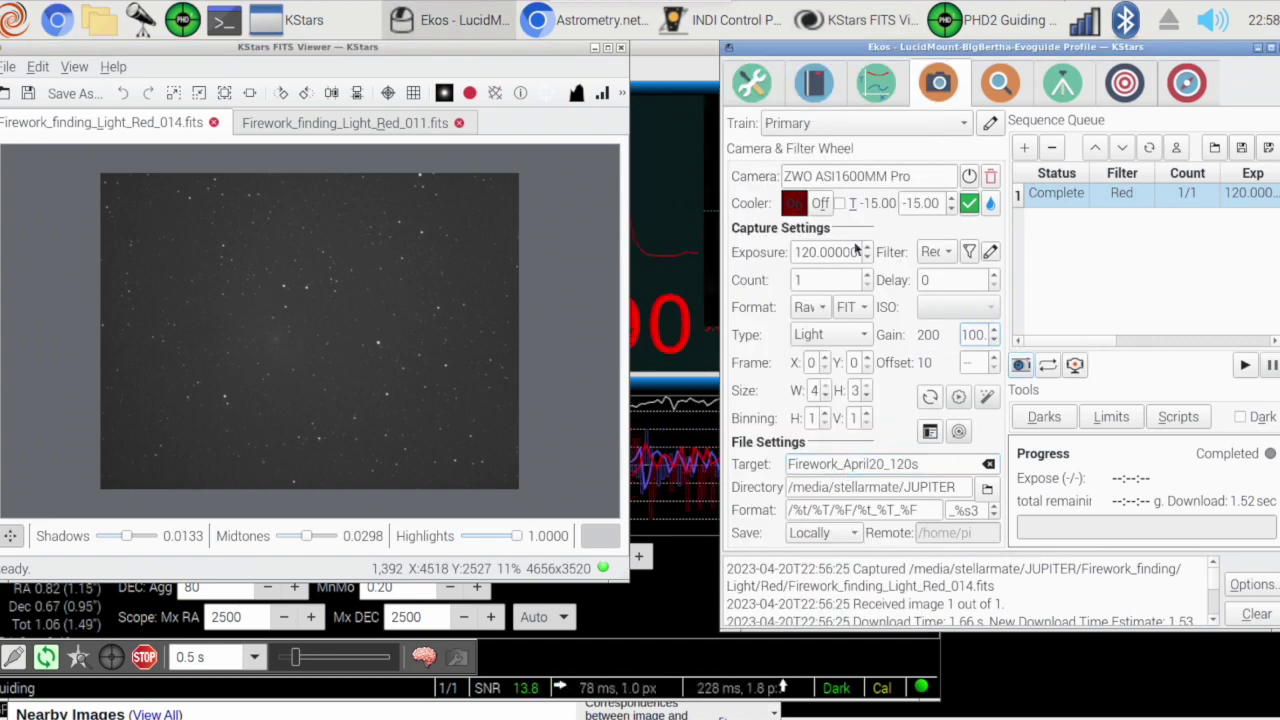
click(936, 252)
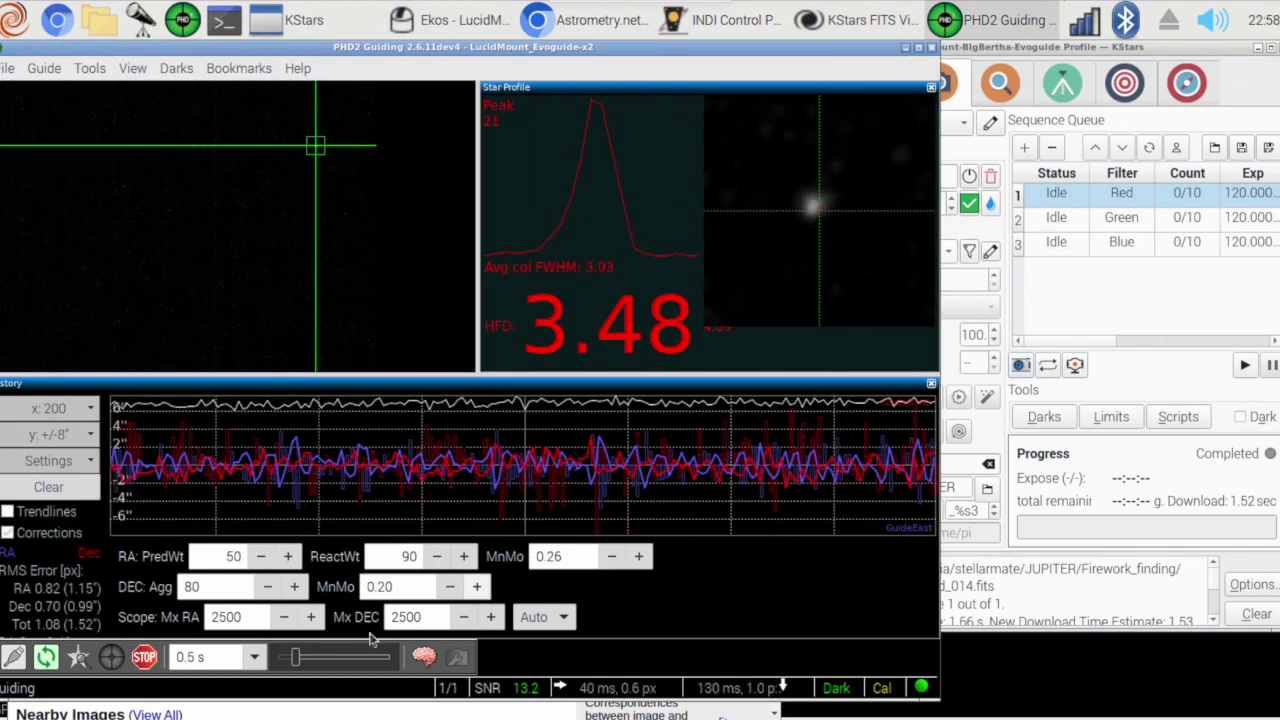
click(1245, 365)
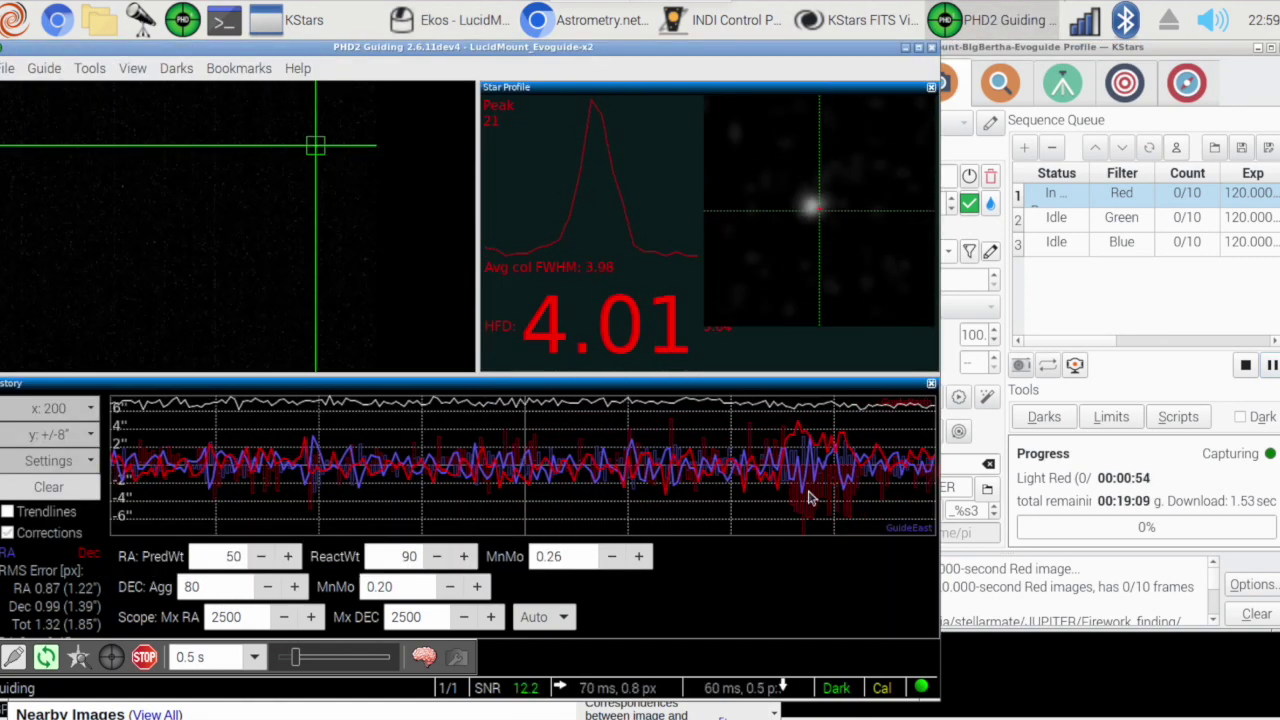
Add further jobs of ten 120 s exposures with the Red, Green and Blue filters to the sequence queue
scroll(248, 665, down, 1)
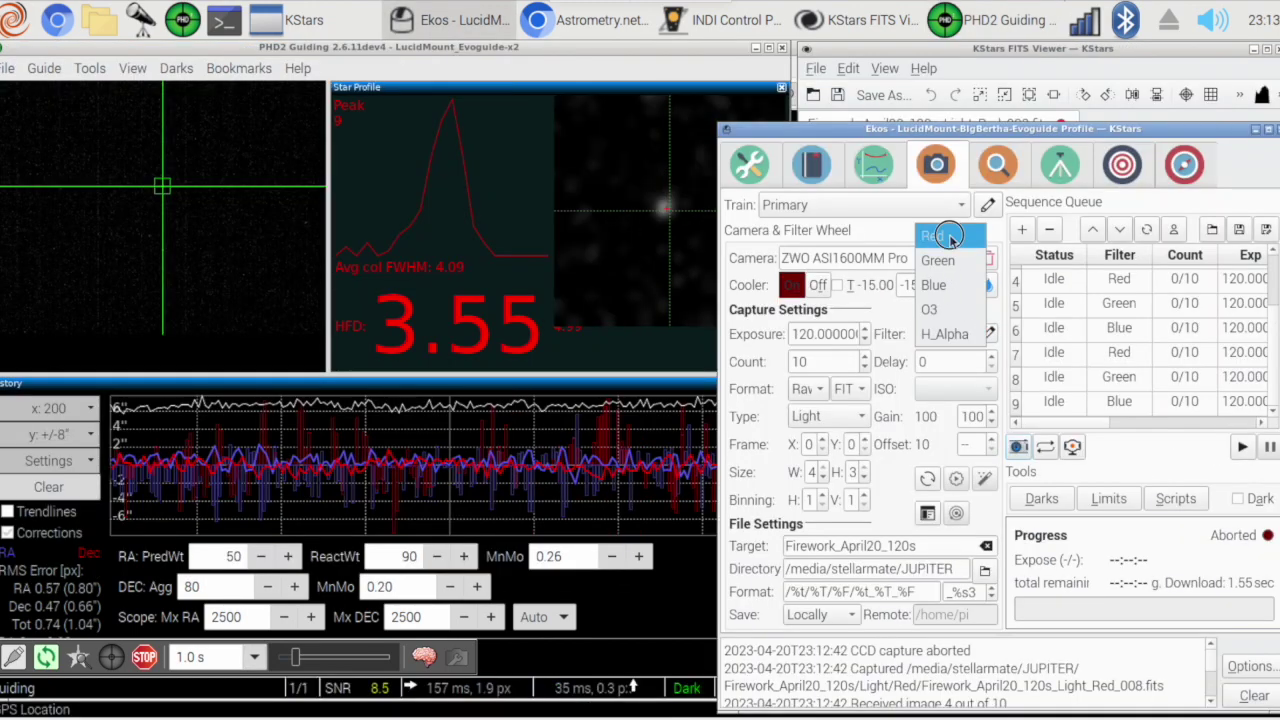
click(955, 236)
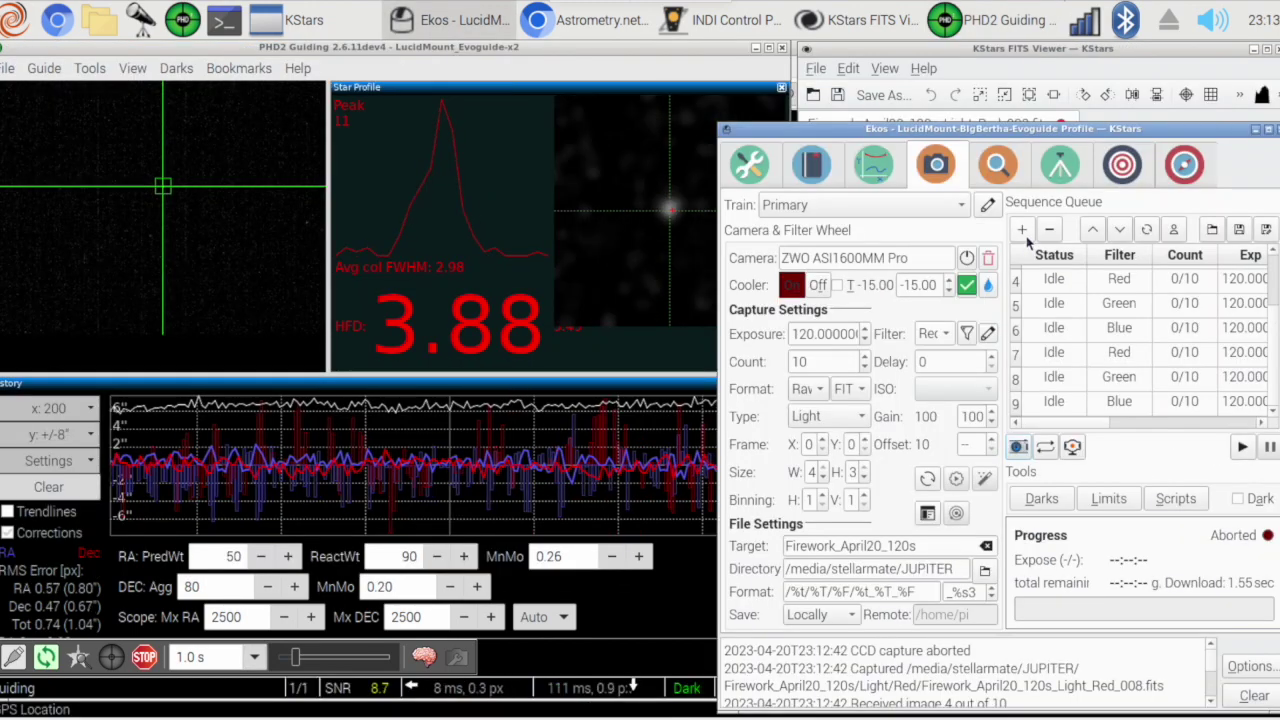
click(955, 334)
click(935, 354)
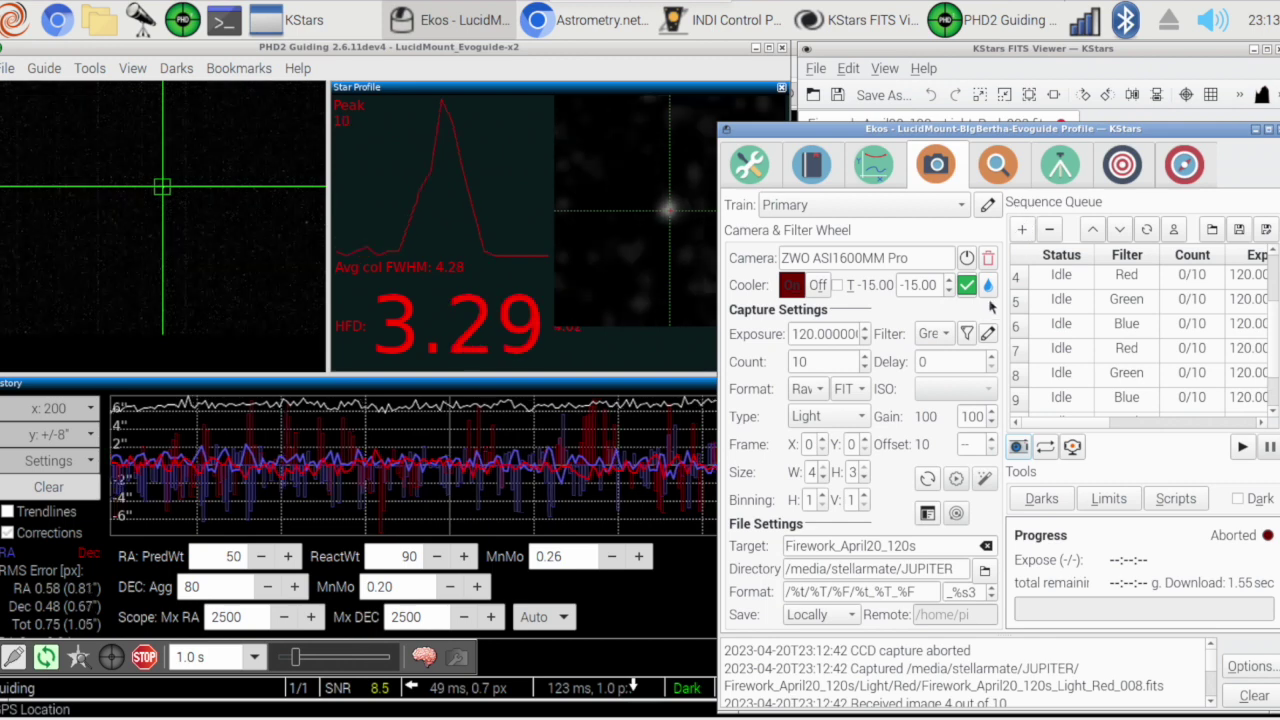
click(945, 334)
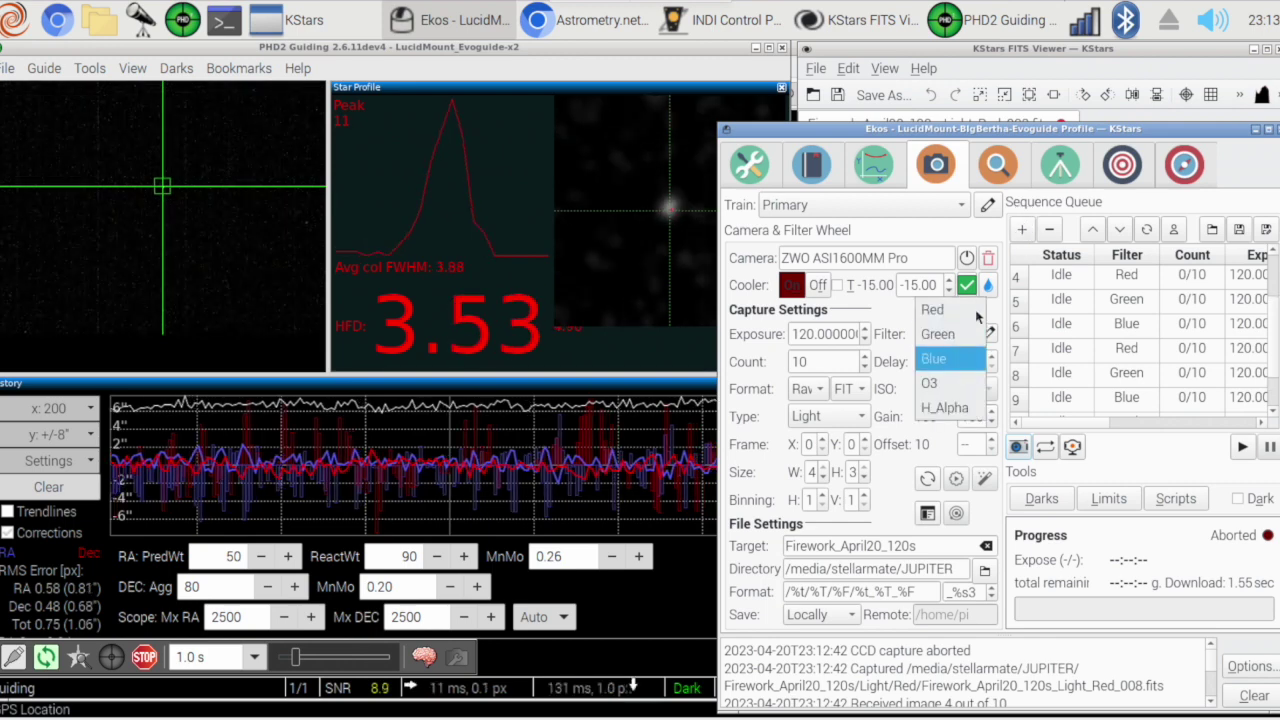
click(940, 358)
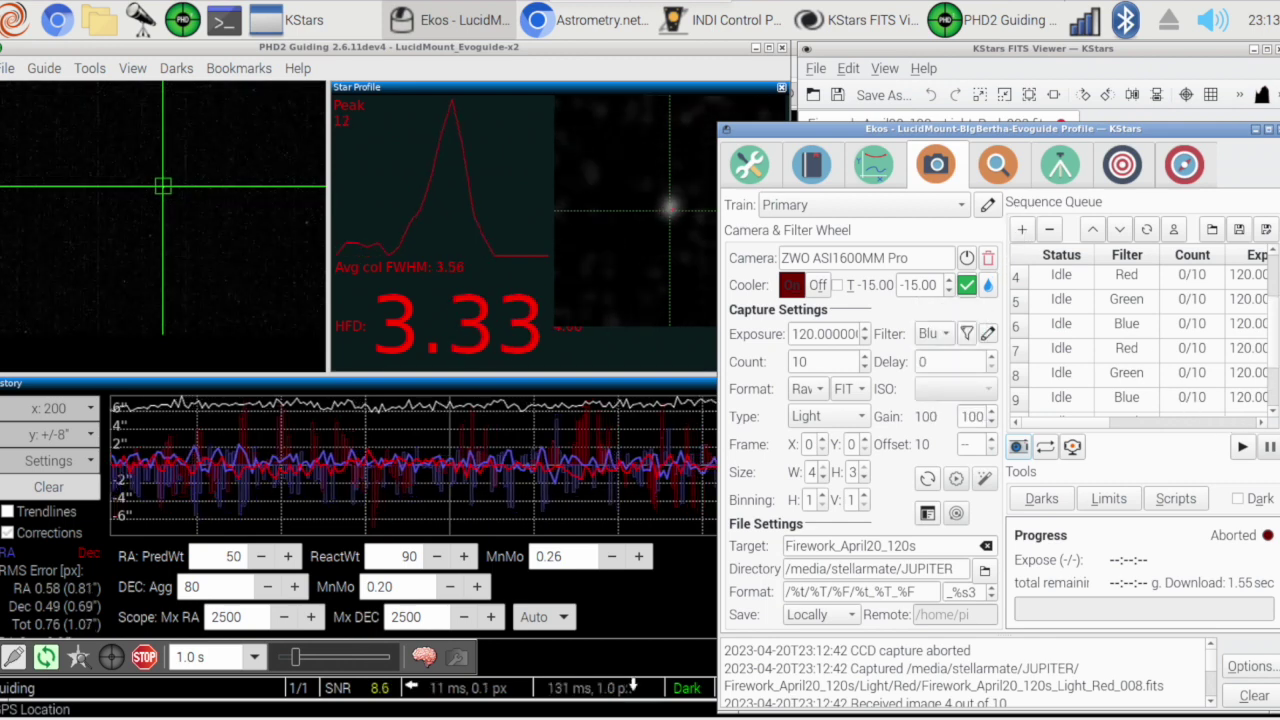
Start the extended capture sequence and bring the PHD2 guiding graph to the front
click(1242, 447)
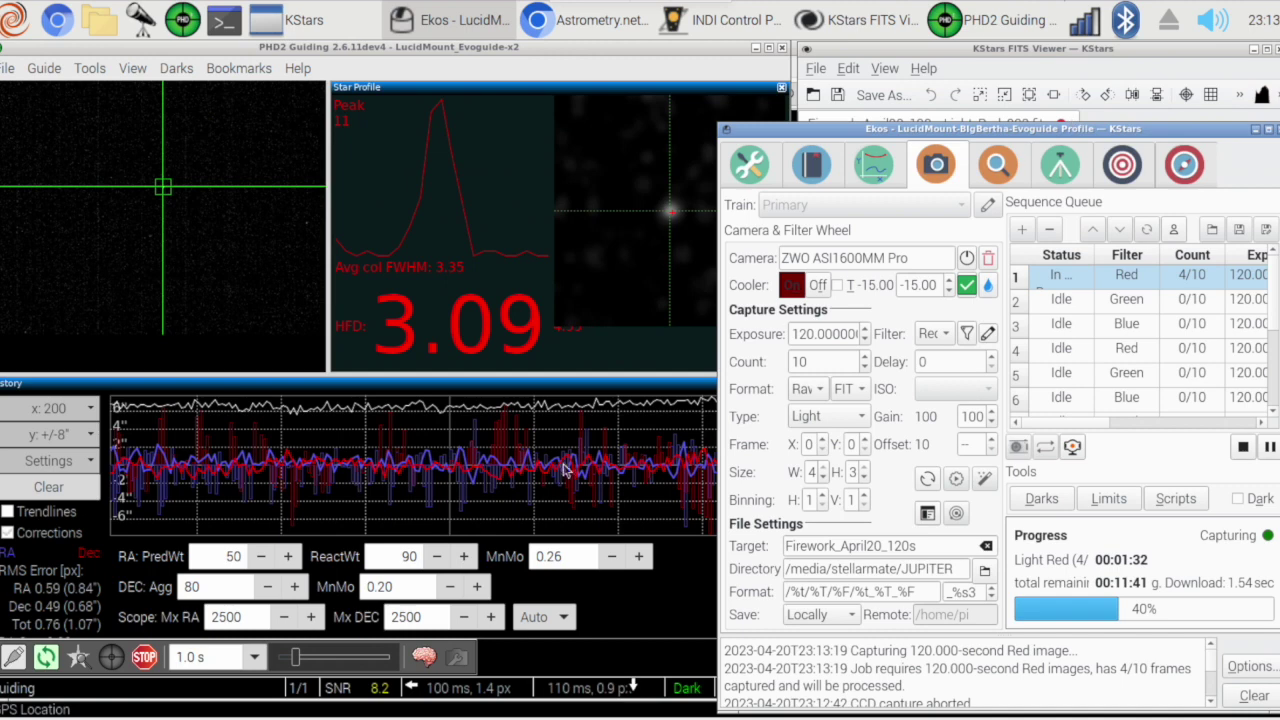
click(608, 447)
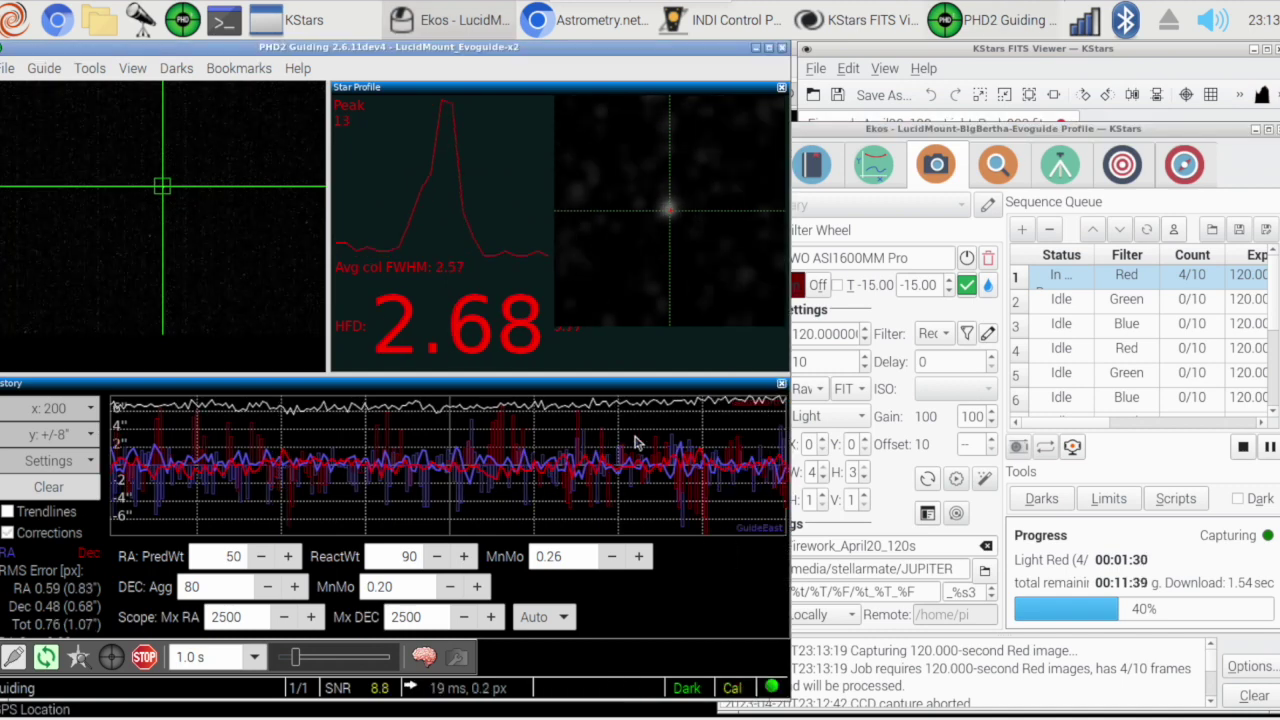